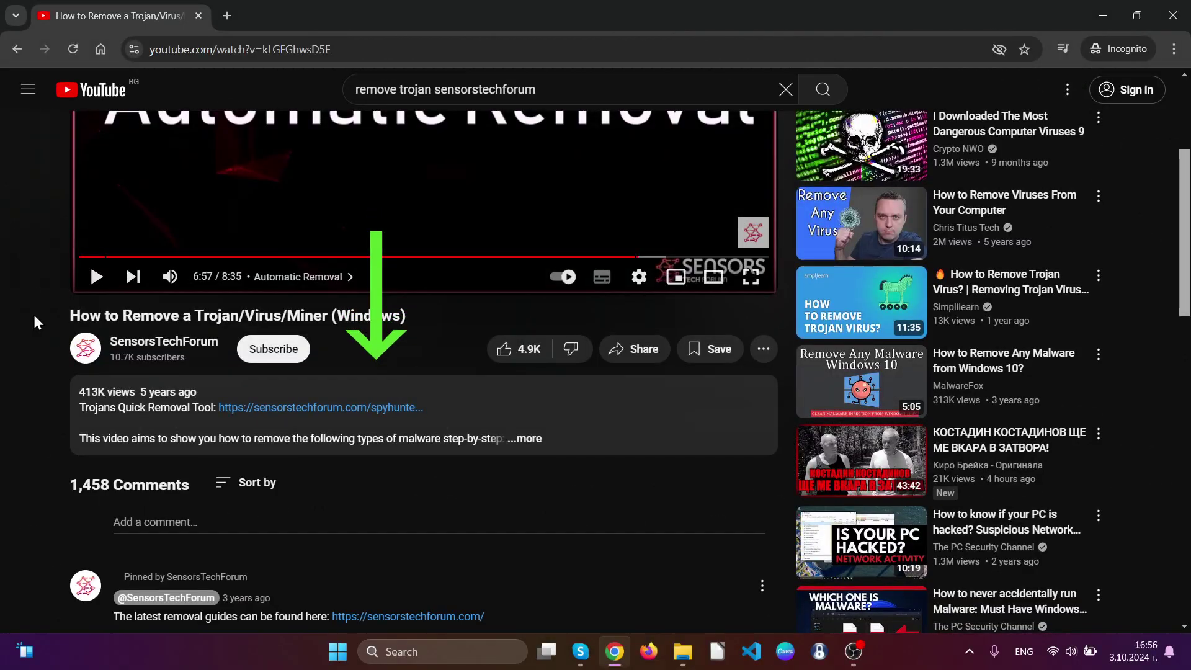
# Step: Save the SpyHunter 5 Quick Removal Tool installer to the desktop and launch it
pyautogui.click(285, 415)
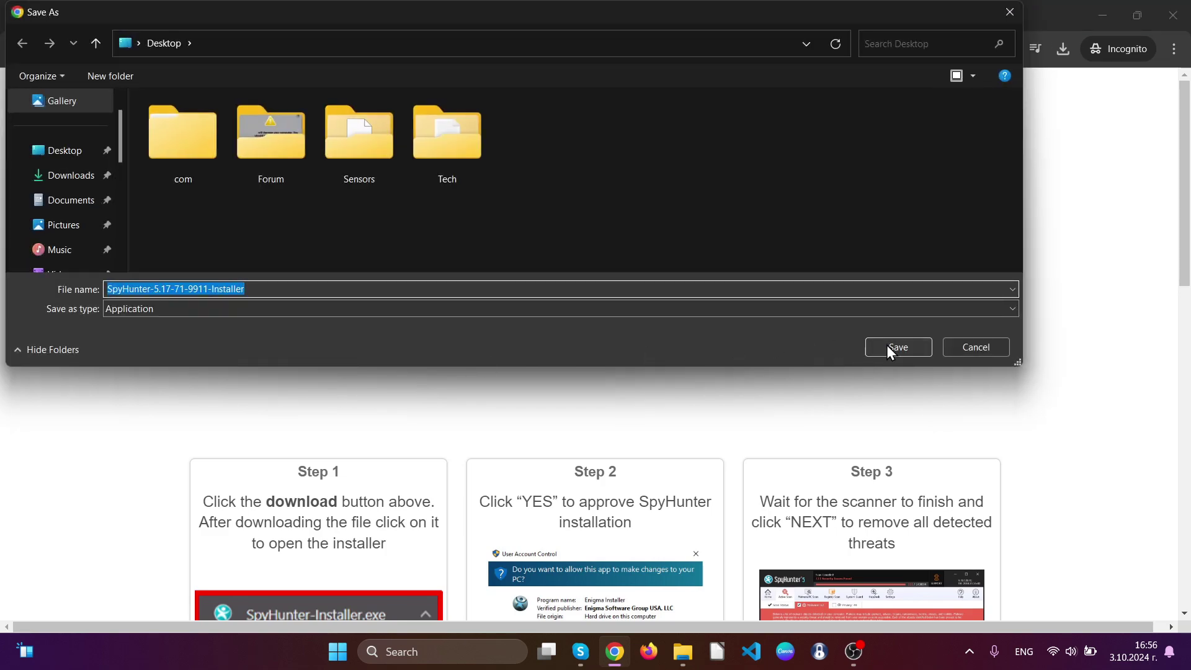
pyautogui.click(896, 347)
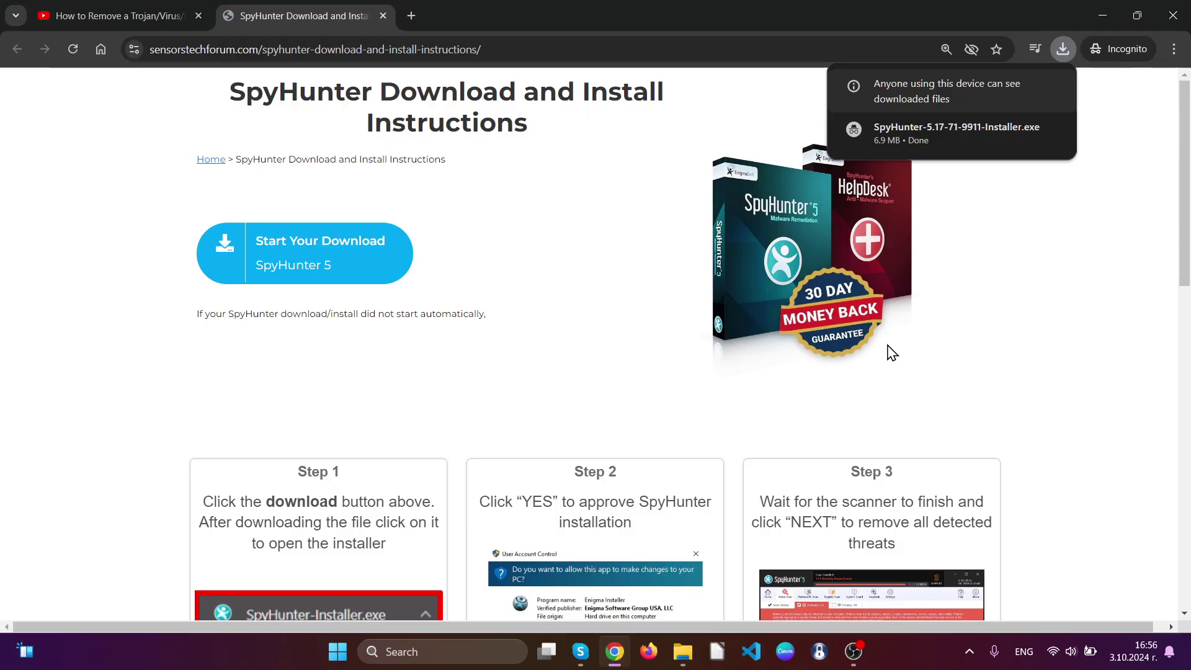
pyautogui.click(900, 137)
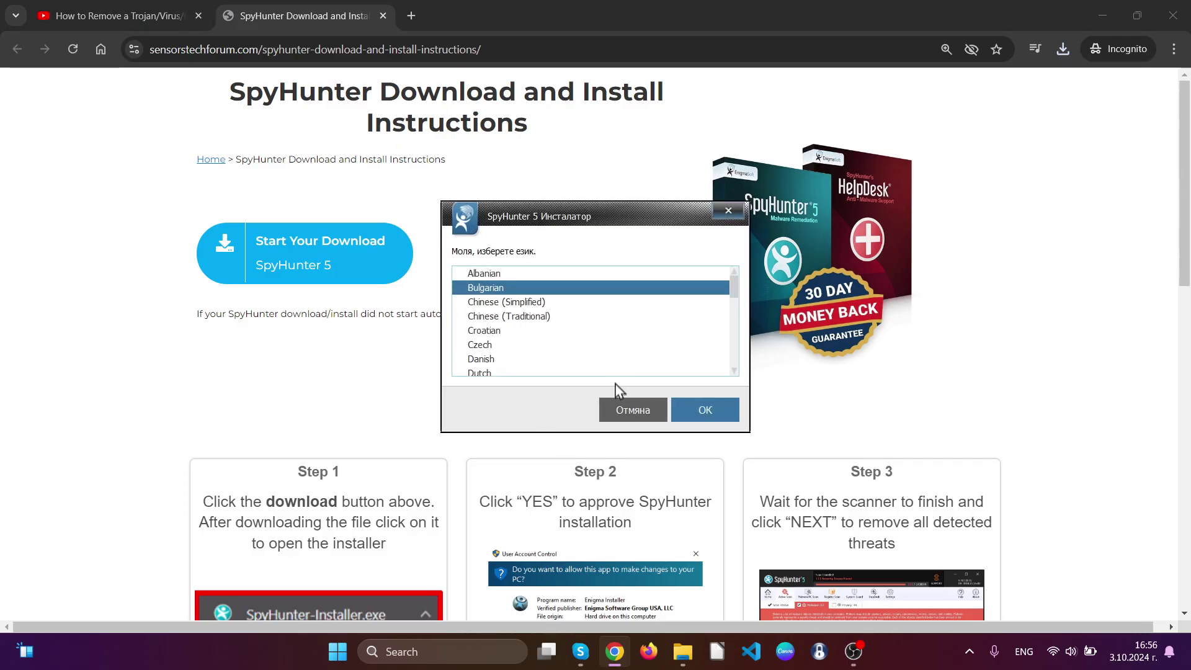
pyautogui.scroll(-2, 604, 363)
# Step: Install SpyHunter 5 in English, accepting the EULA and privacy policy, then finish
pyautogui.click(493, 313)
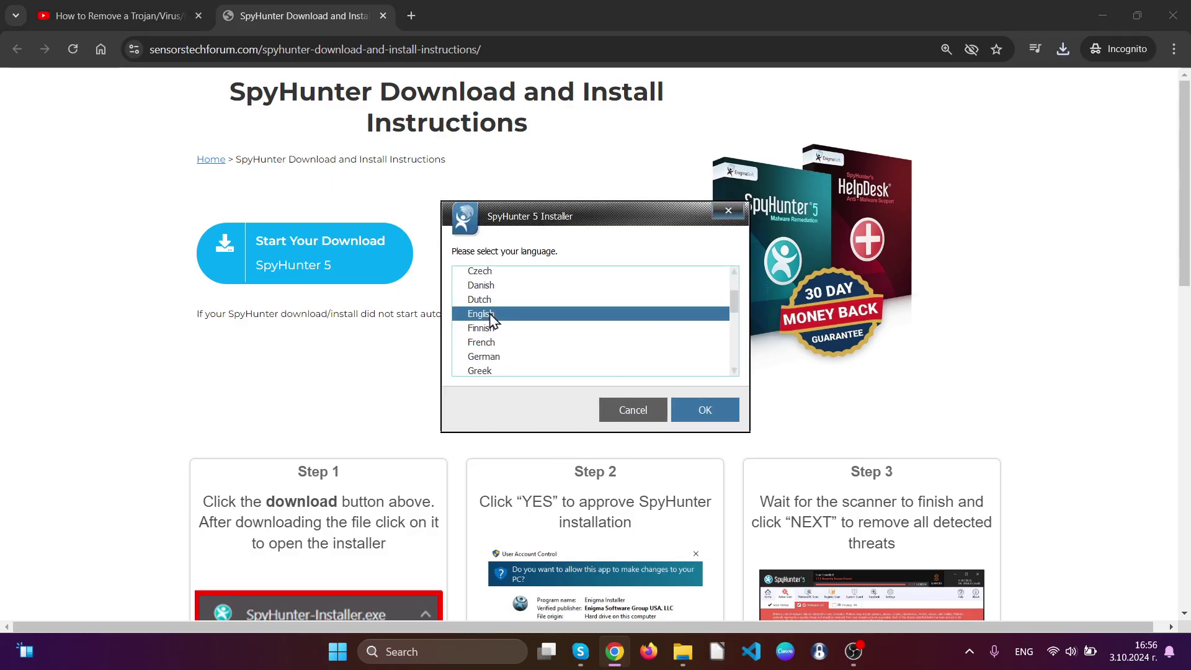
pyautogui.click(690, 408)
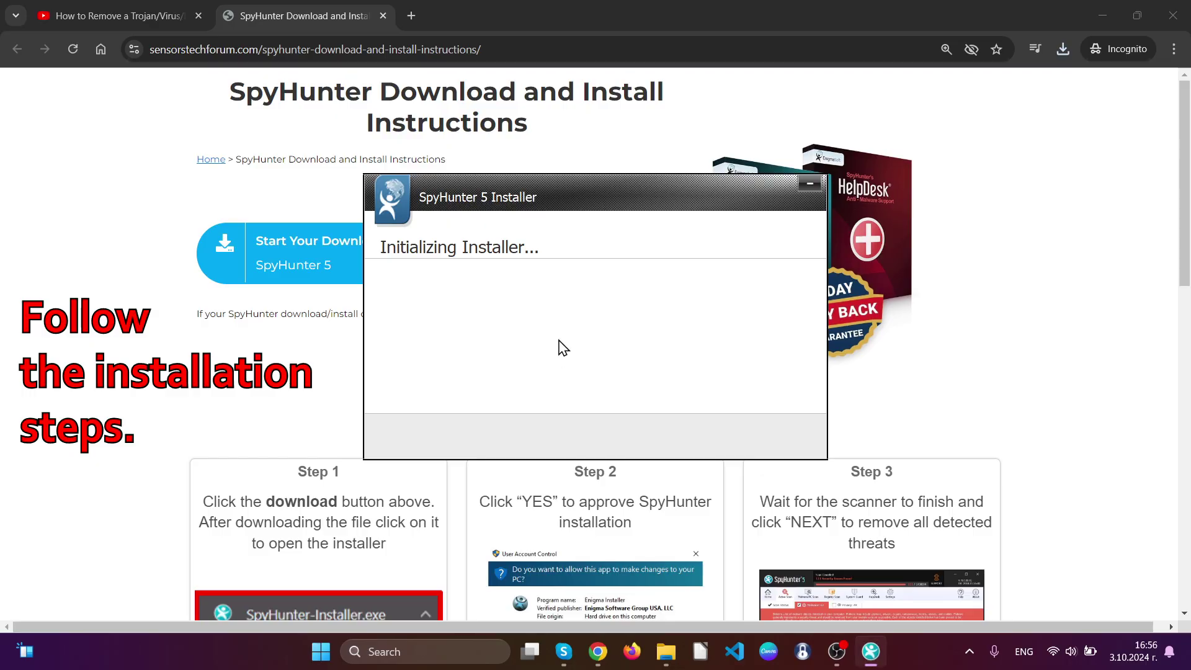
pyautogui.click(744, 445)
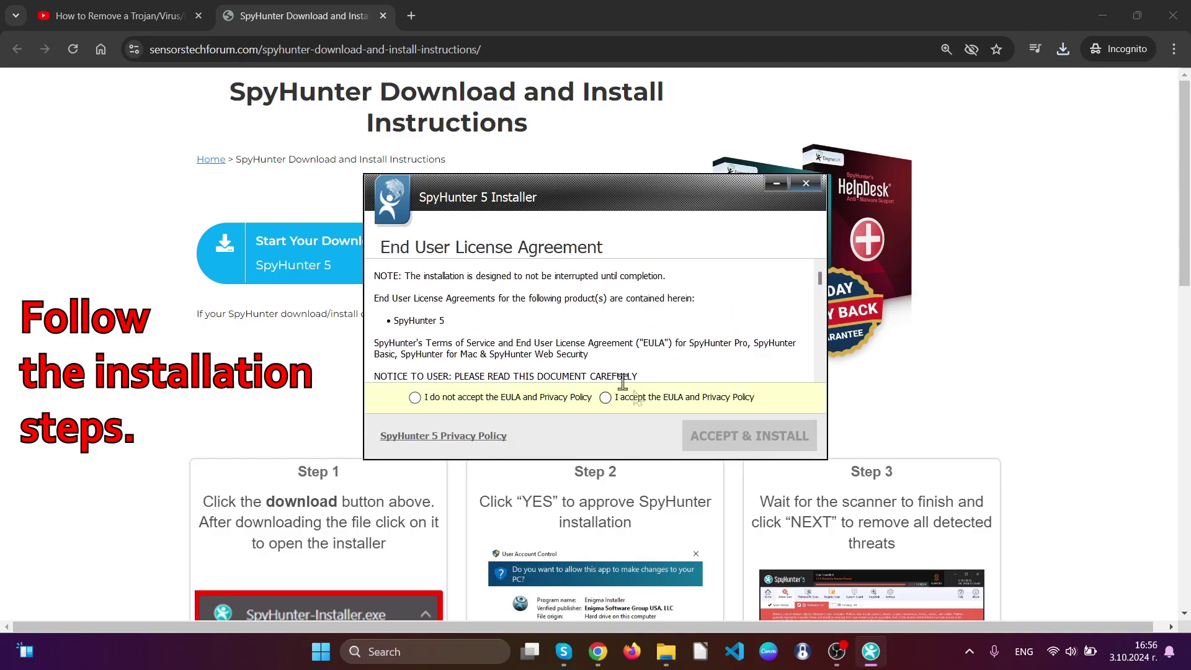
pyautogui.click(607, 399)
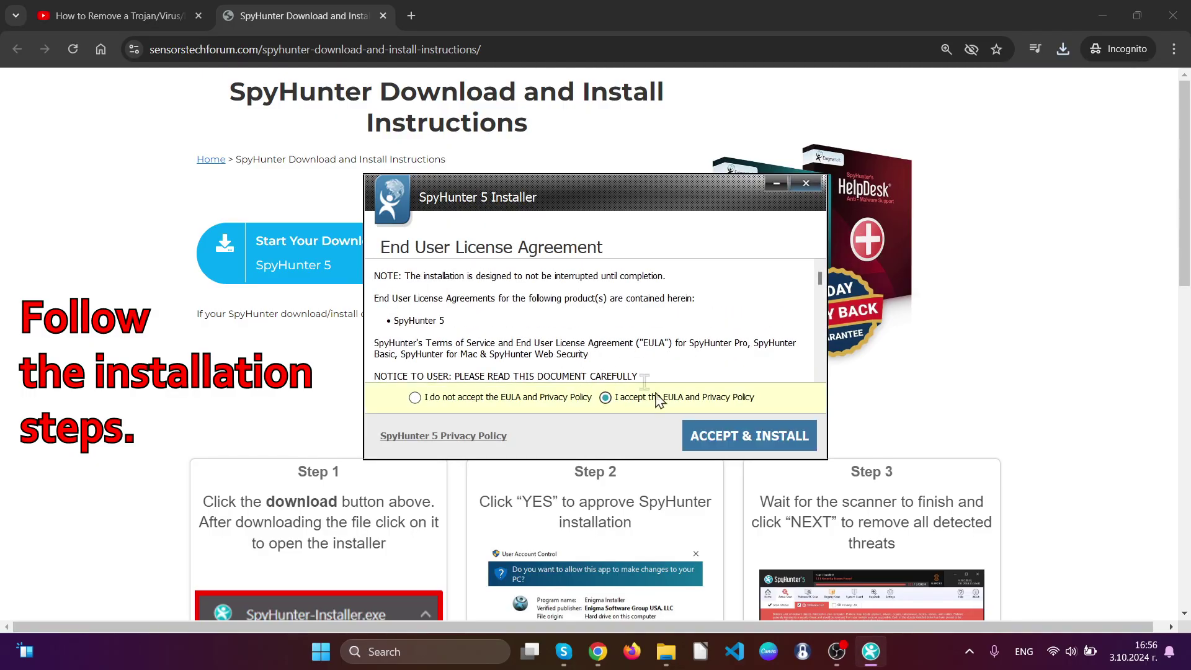
pyautogui.click(719, 438)
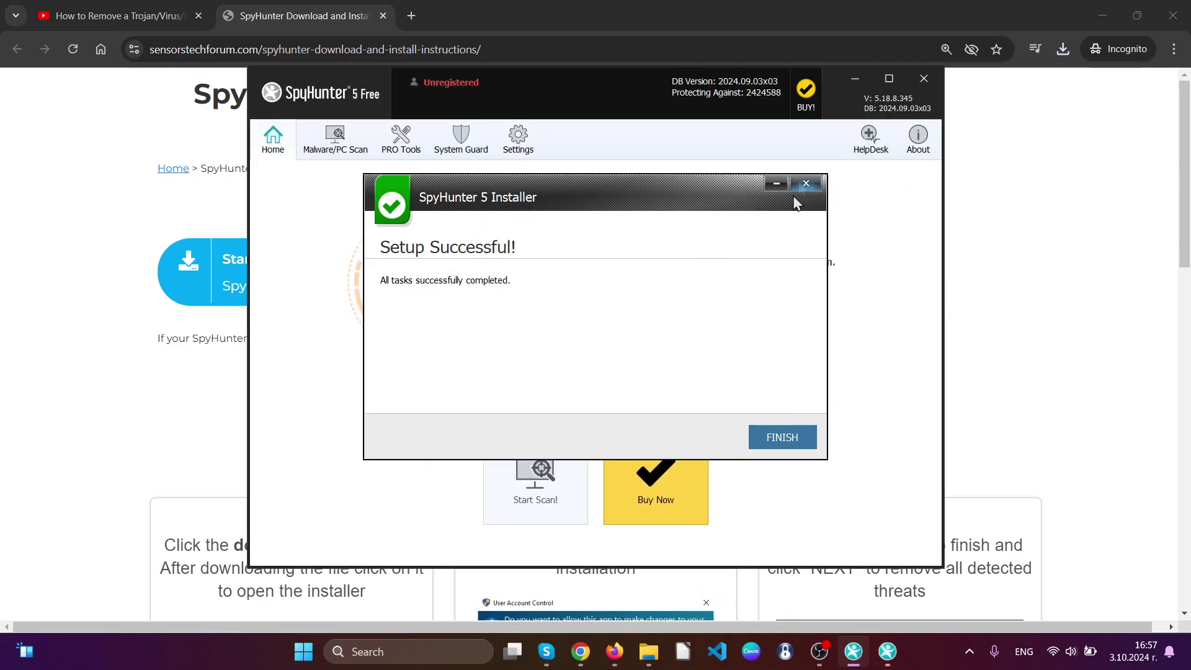
pyautogui.click(771, 439)
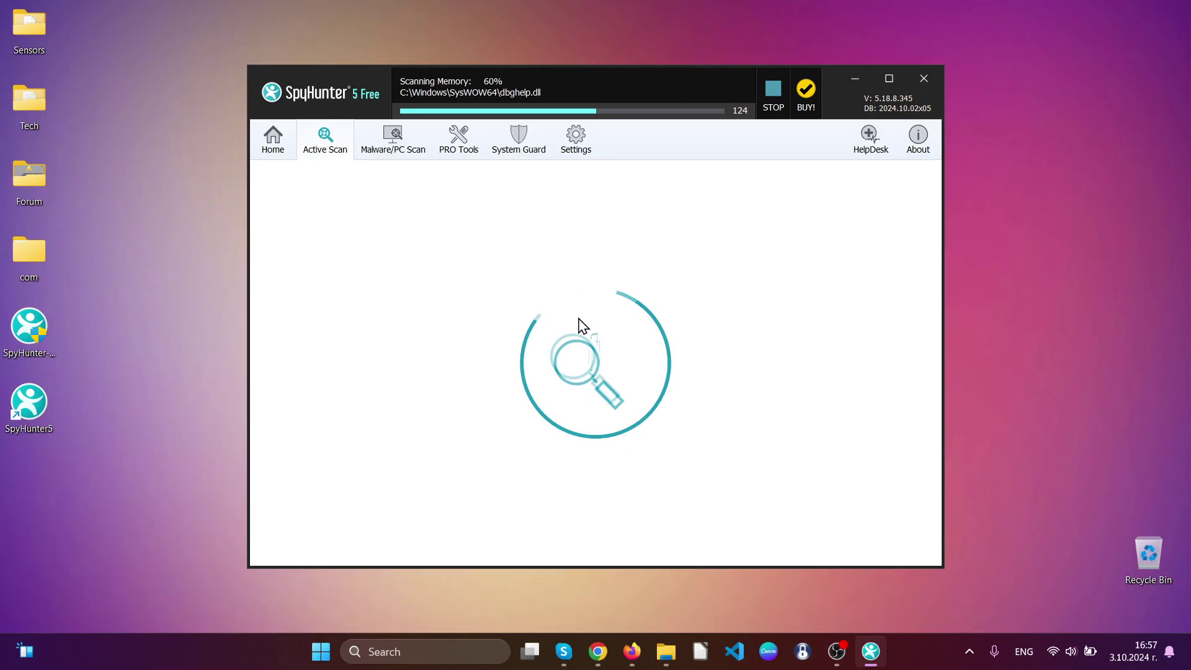
pyautogui.moveTo(937, 256); pyautogui.dragTo(938, 484)
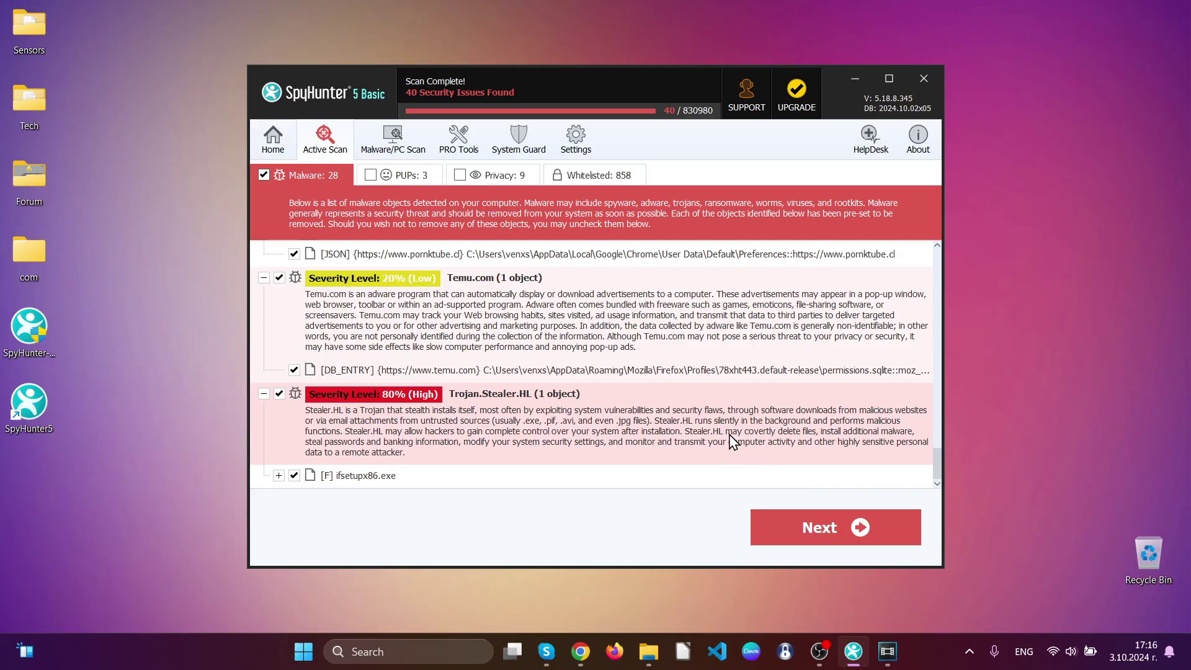
# Step: Remove all detected objects, including unwanted programs and privacy issues, closing Chrome when asked
pyautogui.click(821, 529)
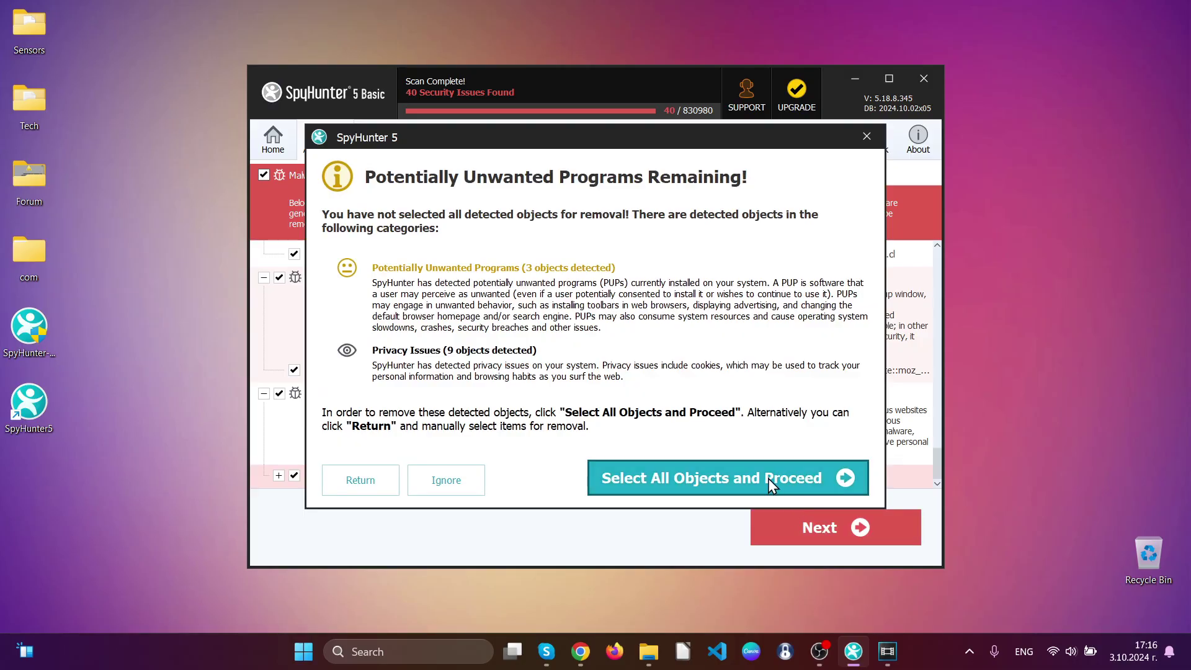
pyautogui.click(768, 478)
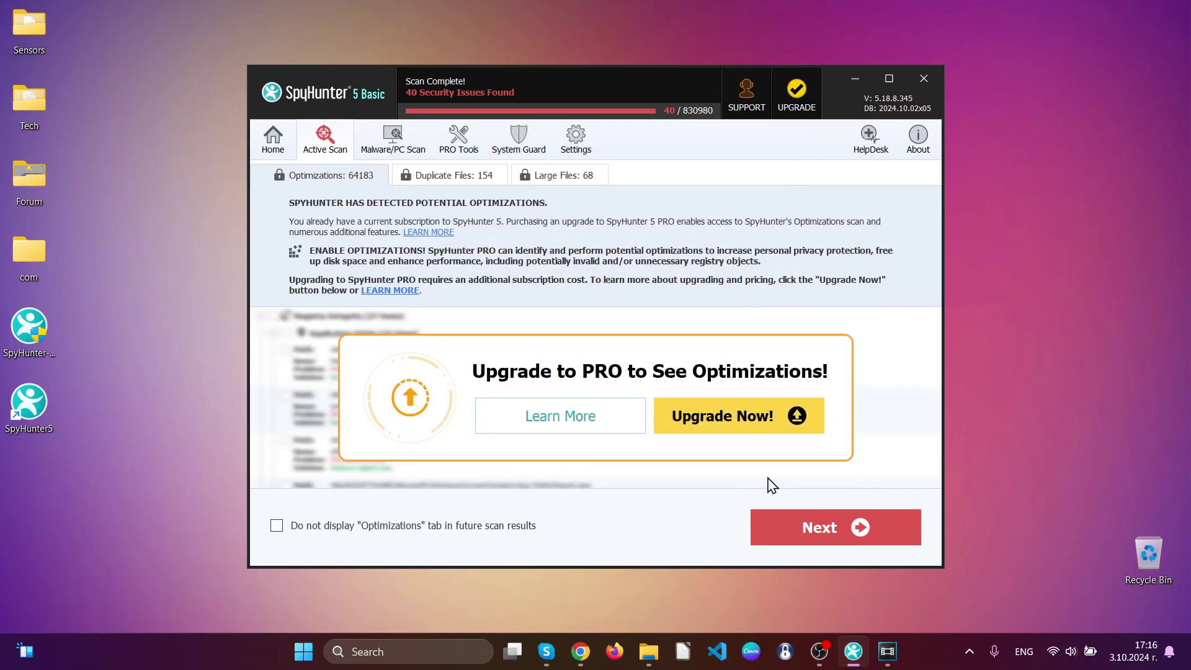
pyautogui.click(834, 533)
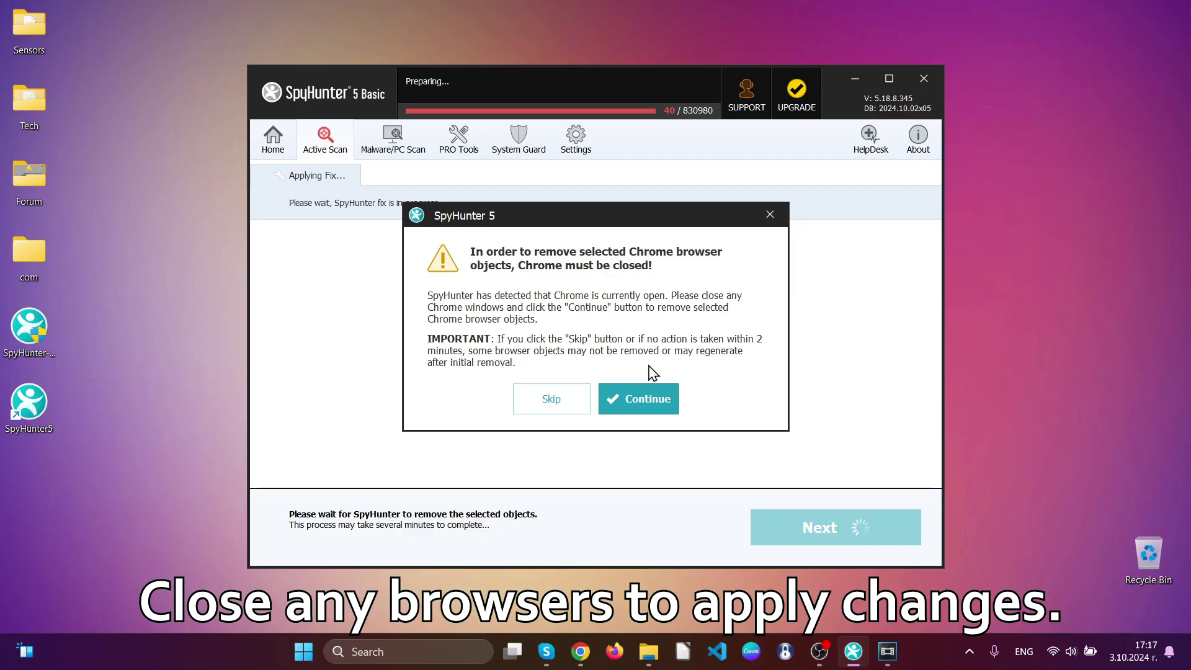
pyautogui.click(611, 398)
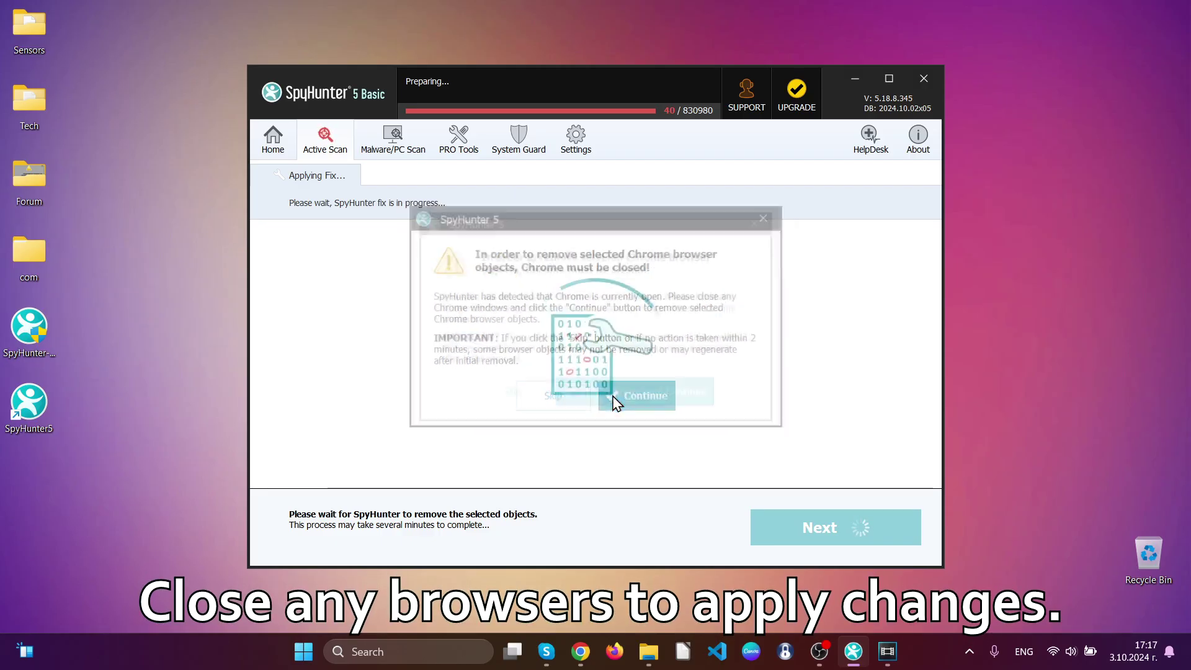
pyautogui.click(613, 401)
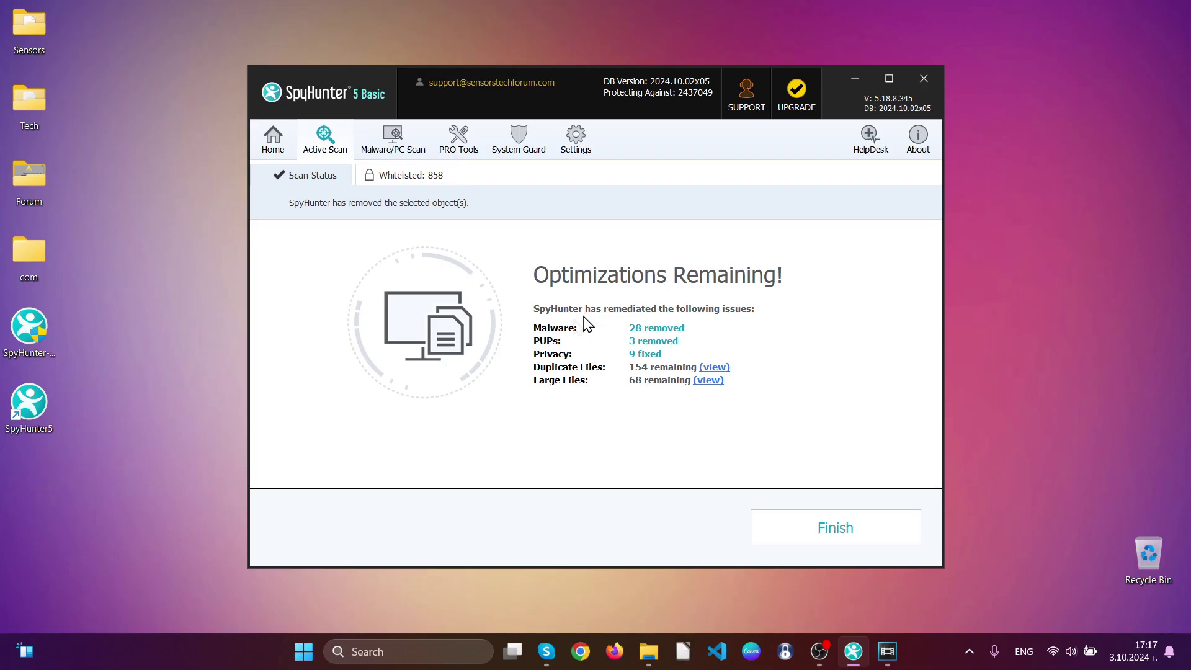
pyautogui.click(844, 531)
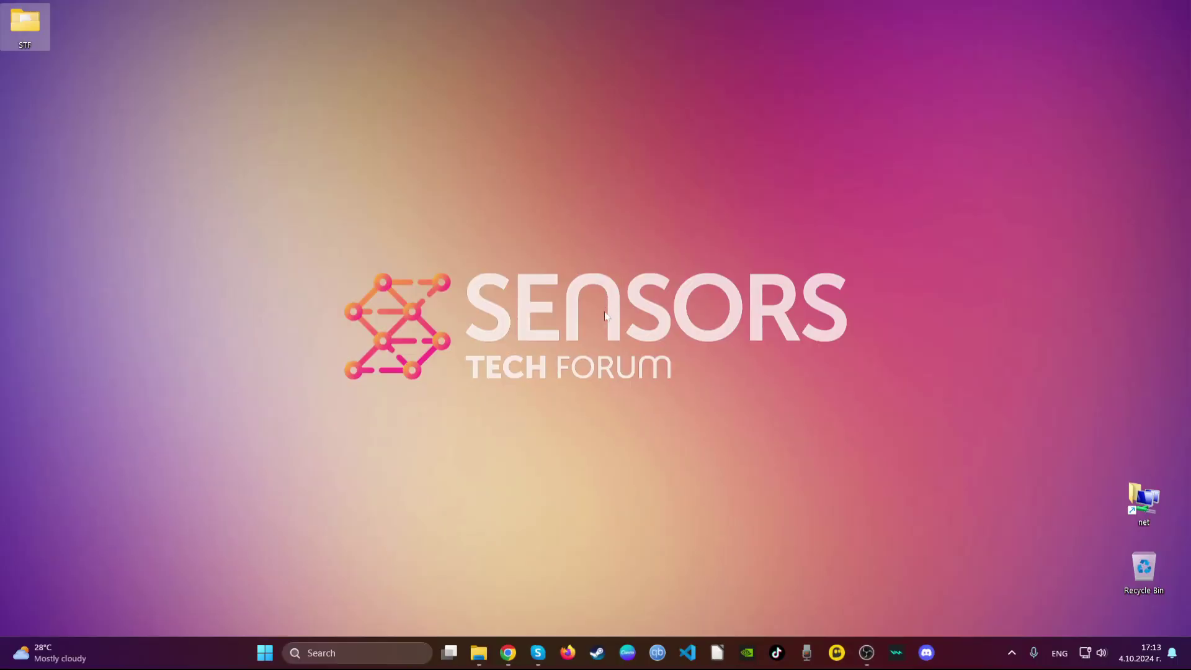
# Step: Remove the Blocked Search extension from Chrome via the Extensions menu
pyautogui.click(508, 652)
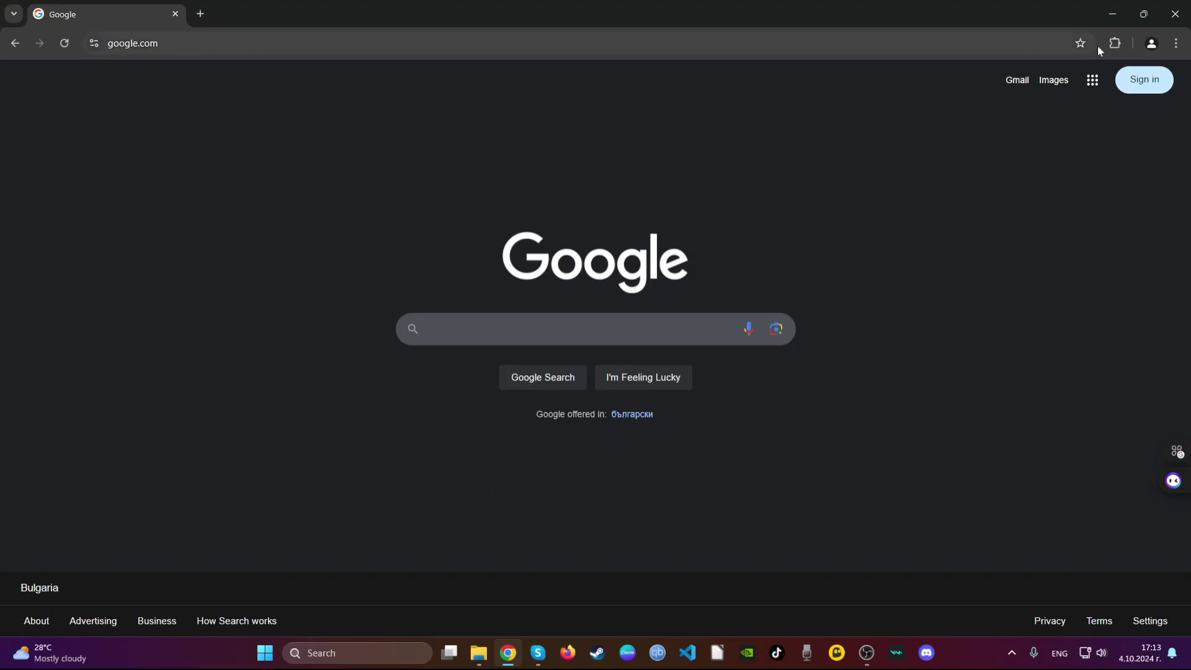
pyautogui.click(1113, 44)
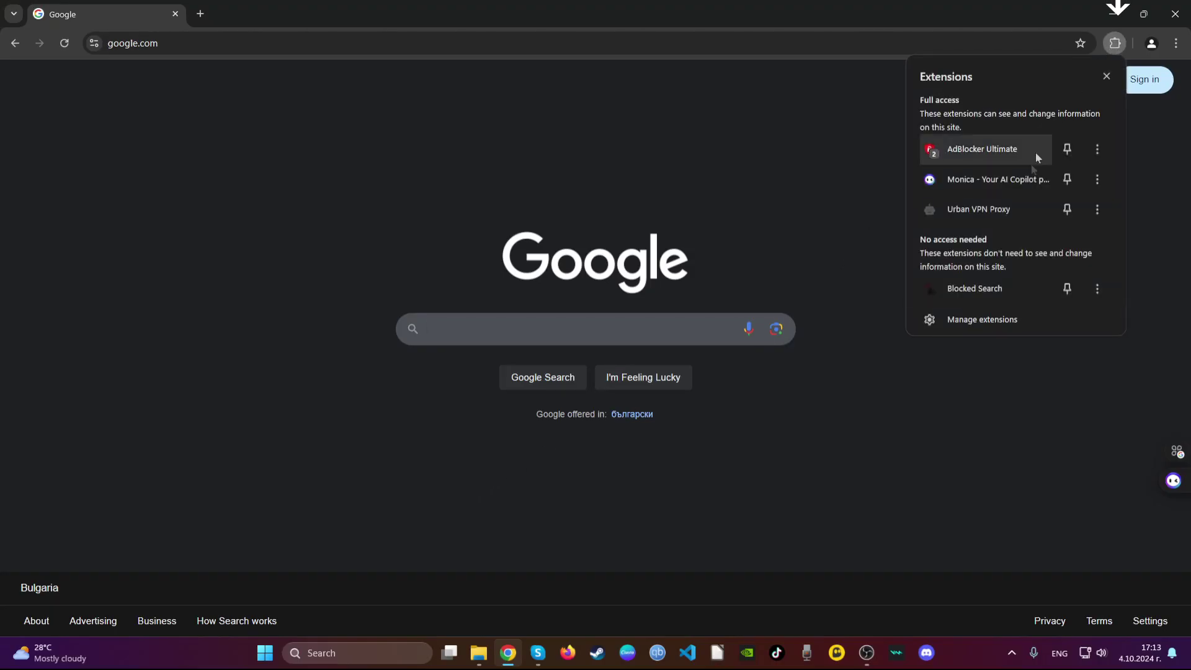
pyautogui.click(1089, 291)
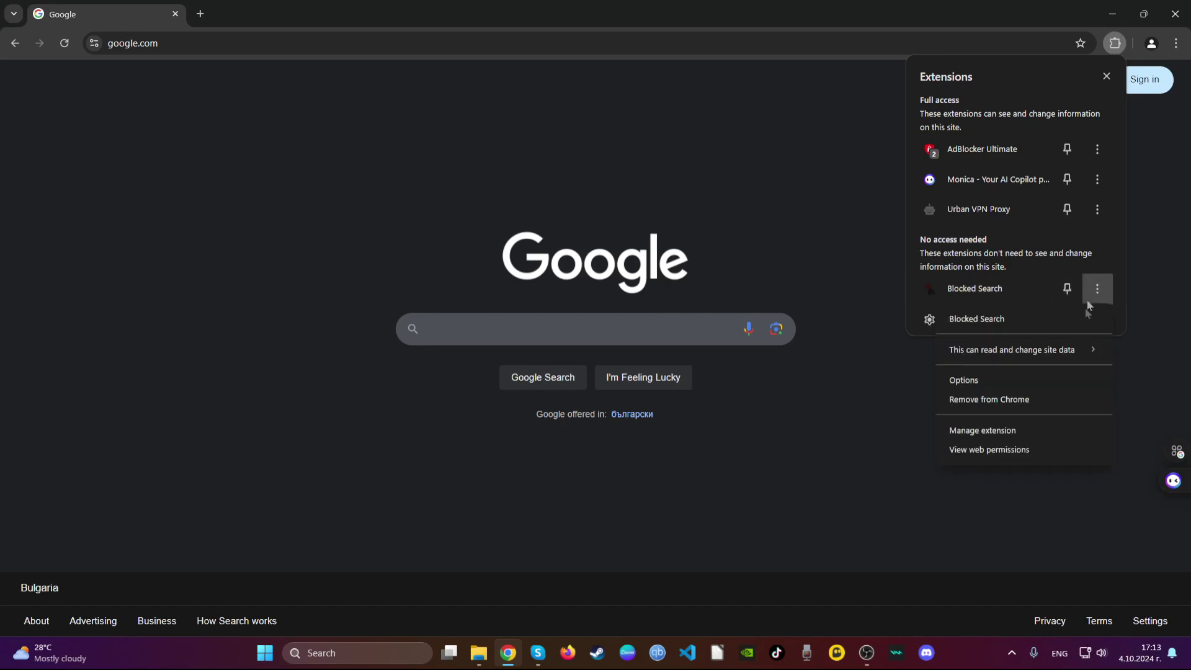
pyautogui.click(1063, 400)
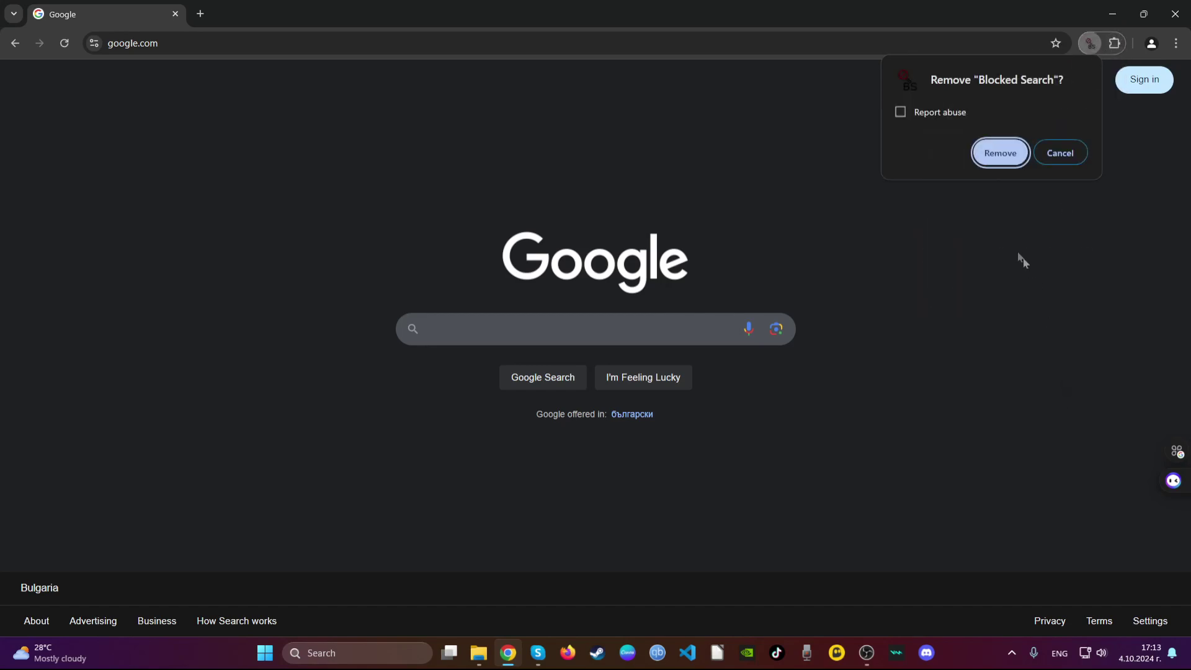
pyautogui.click(1000, 159)
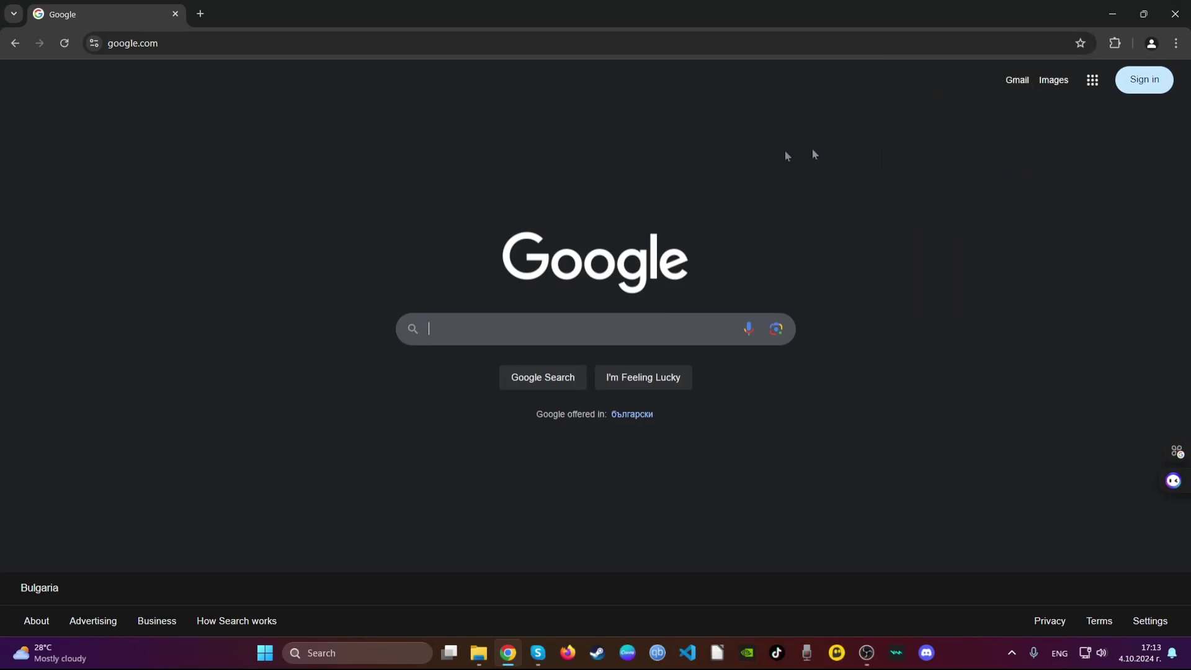
pyautogui.click(549, 43)
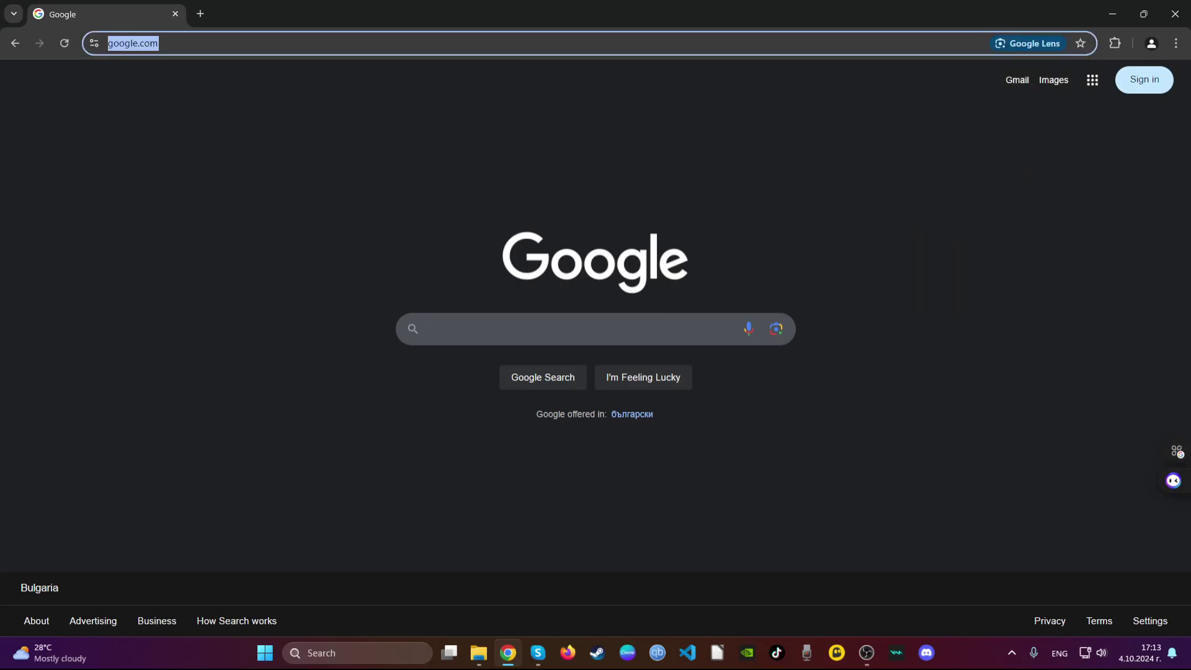
pyautogui.write('clea')
# Step: Delete Chrome's all-time history, cookies and cache while keeping passwords, then close Chrome
pyautogui.press('BackSpace')
pyautogui.press('BackSpace')
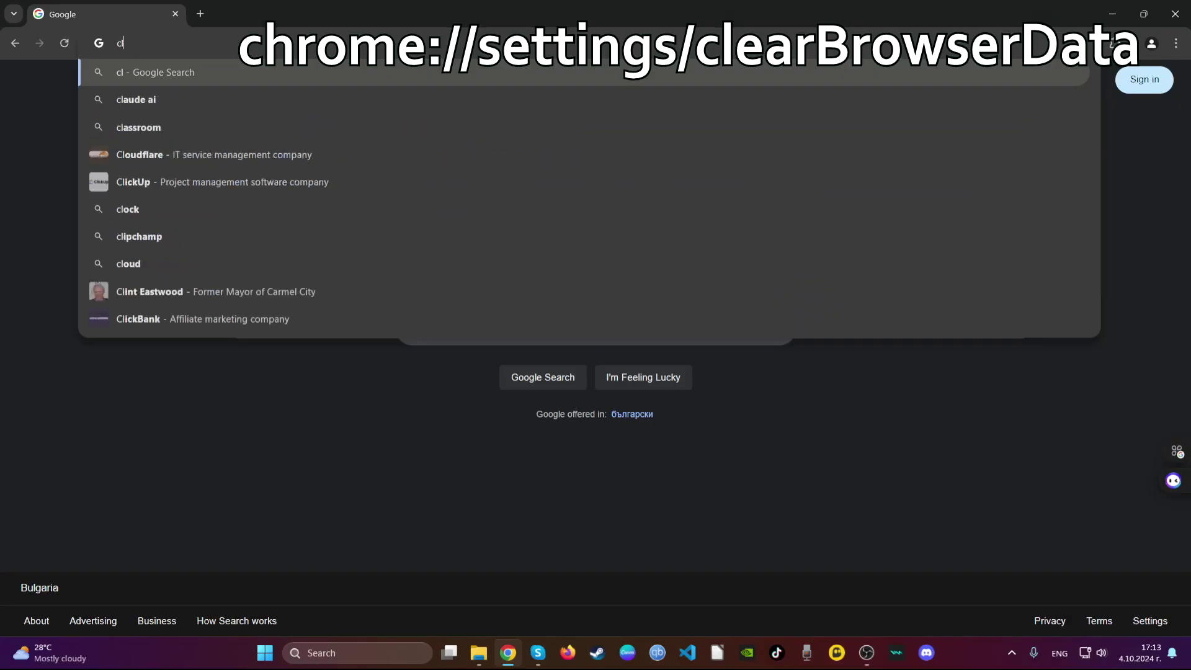
pyautogui.press('BackSpace')
pyautogui.press('BackSpace')
pyautogui.write('chrome://')
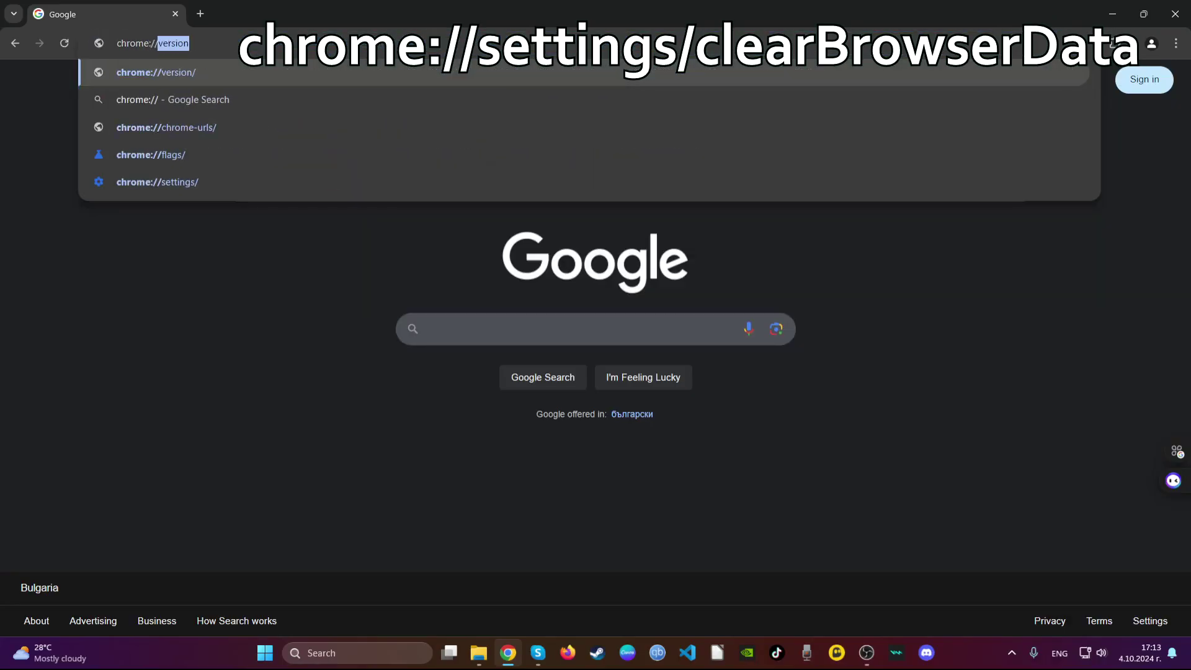
pyautogui.write('settings/')
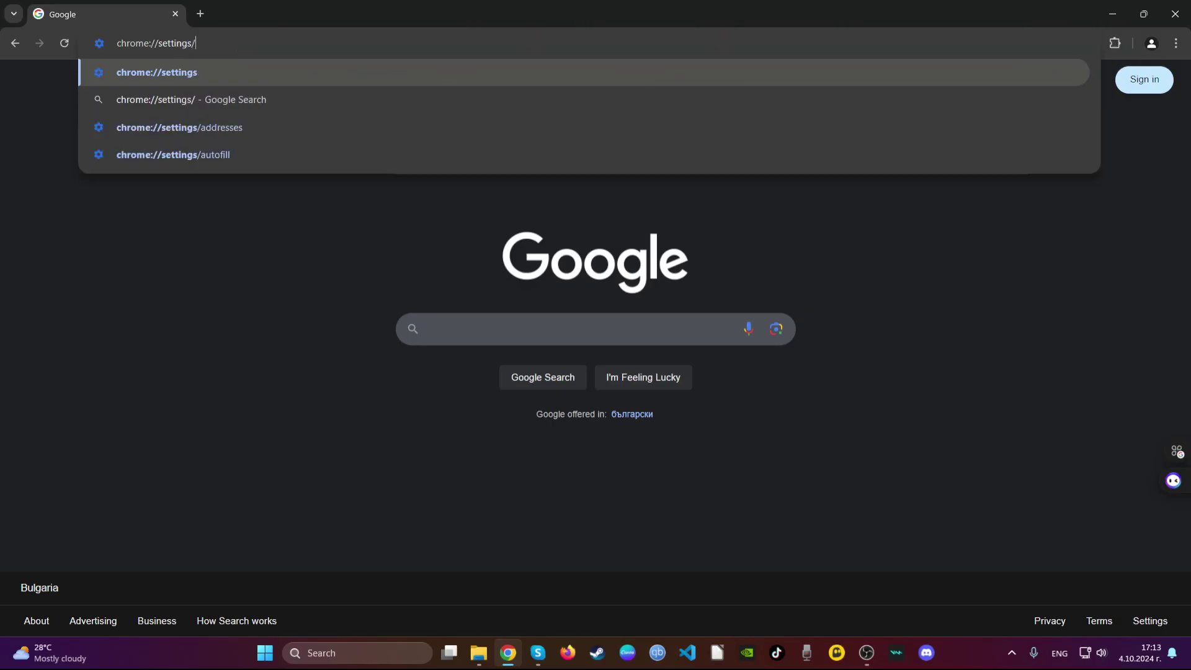
pyautogui.write('clea')
pyautogui.press('Return')
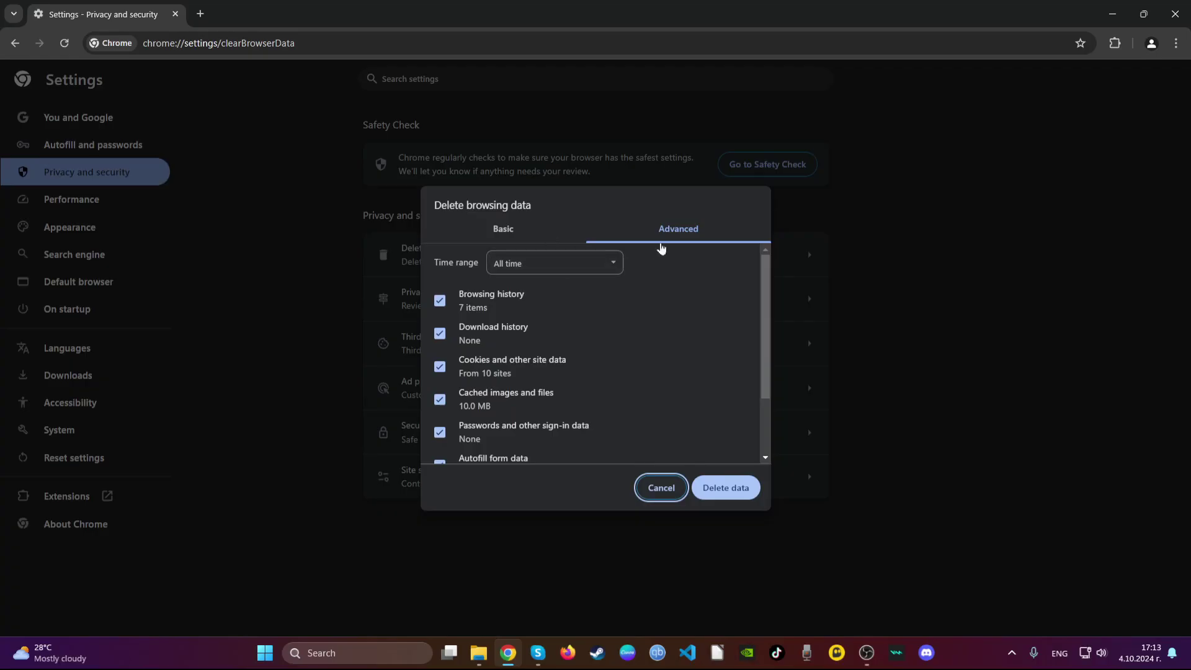
pyautogui.scroll(-2, 577, 335)
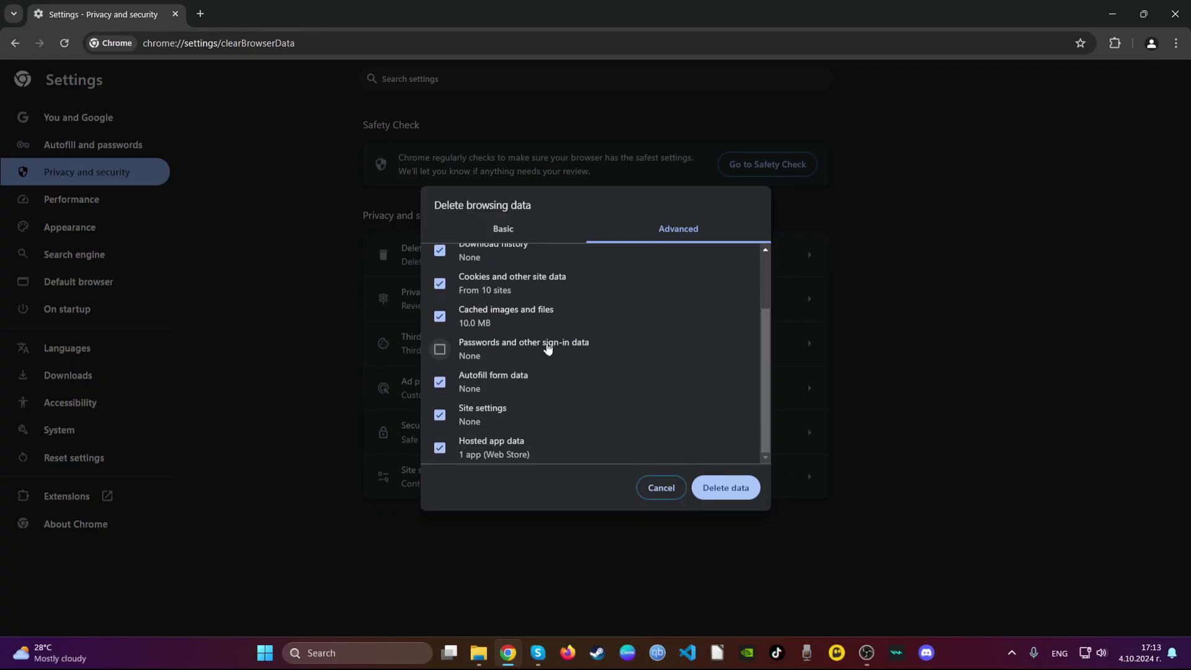
pyautogui.click(749, 492)
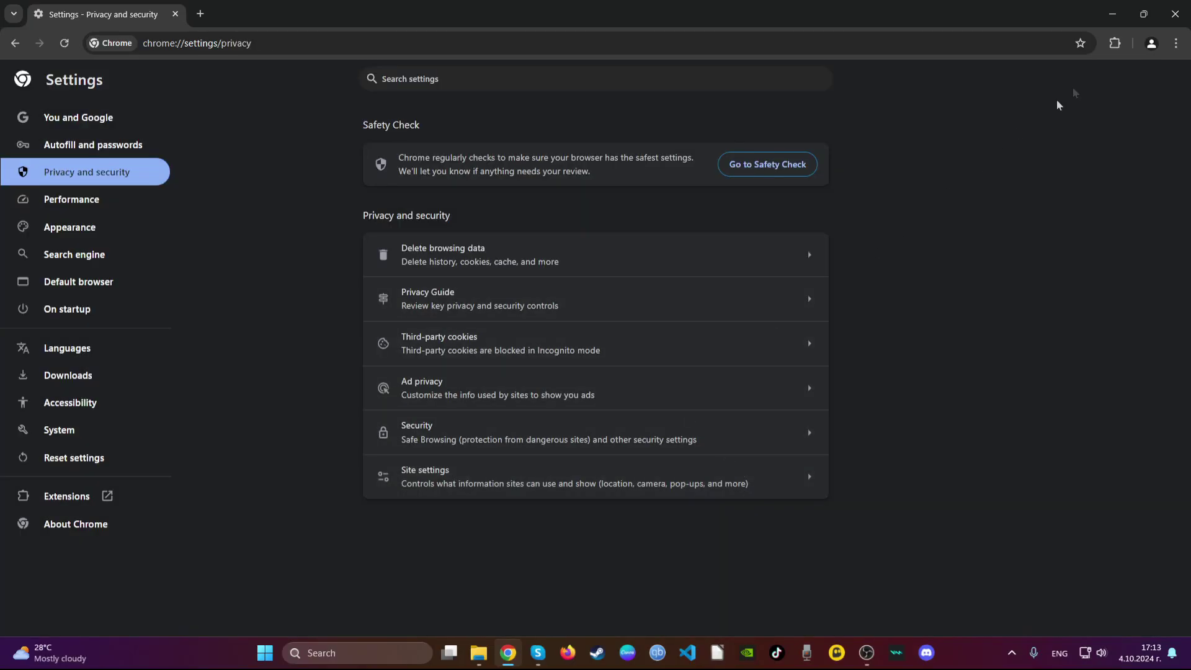
pyautogui.click(1175, 17)
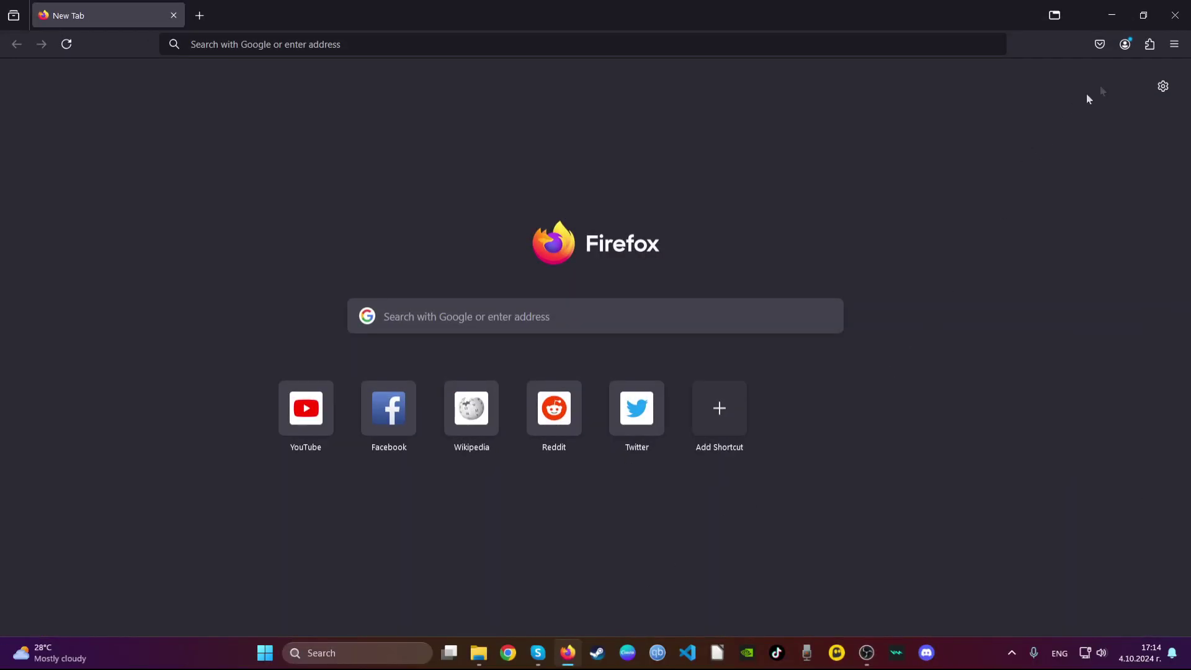
# Step: Remove Firefox's Safeplex Search extension, leaving only AdBlocker Ultimate installed
pyautogui.click(1151, 45)
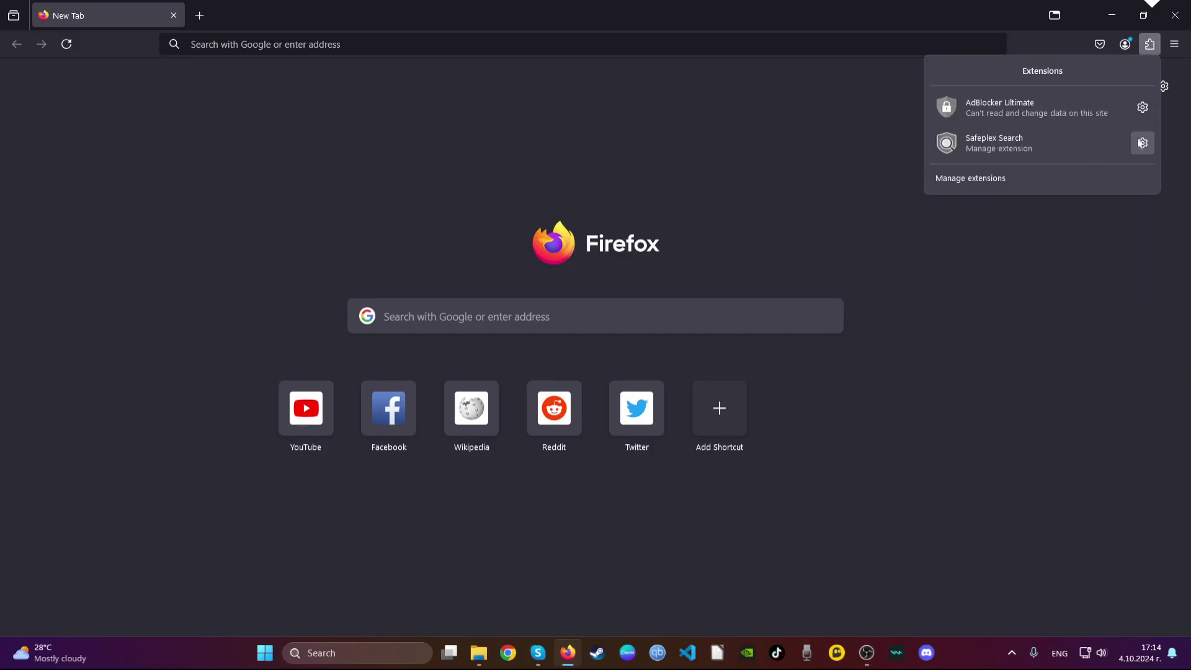
pyautogui.rightClick(1089, 148)
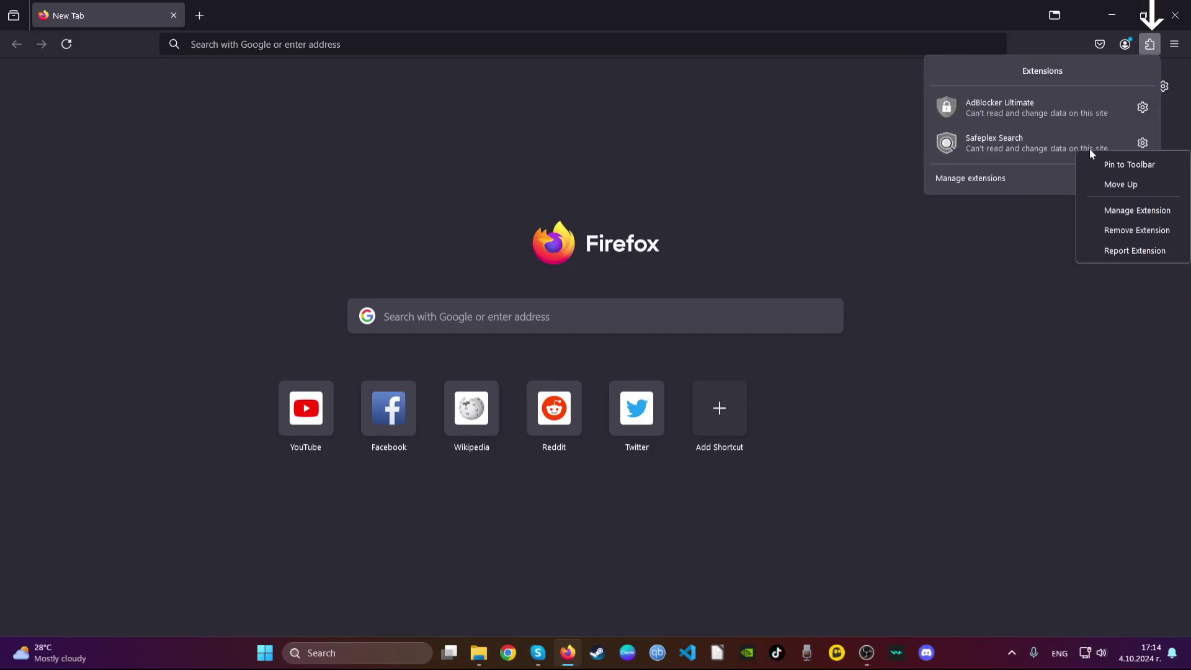
pyautogui.click(1137, 142)
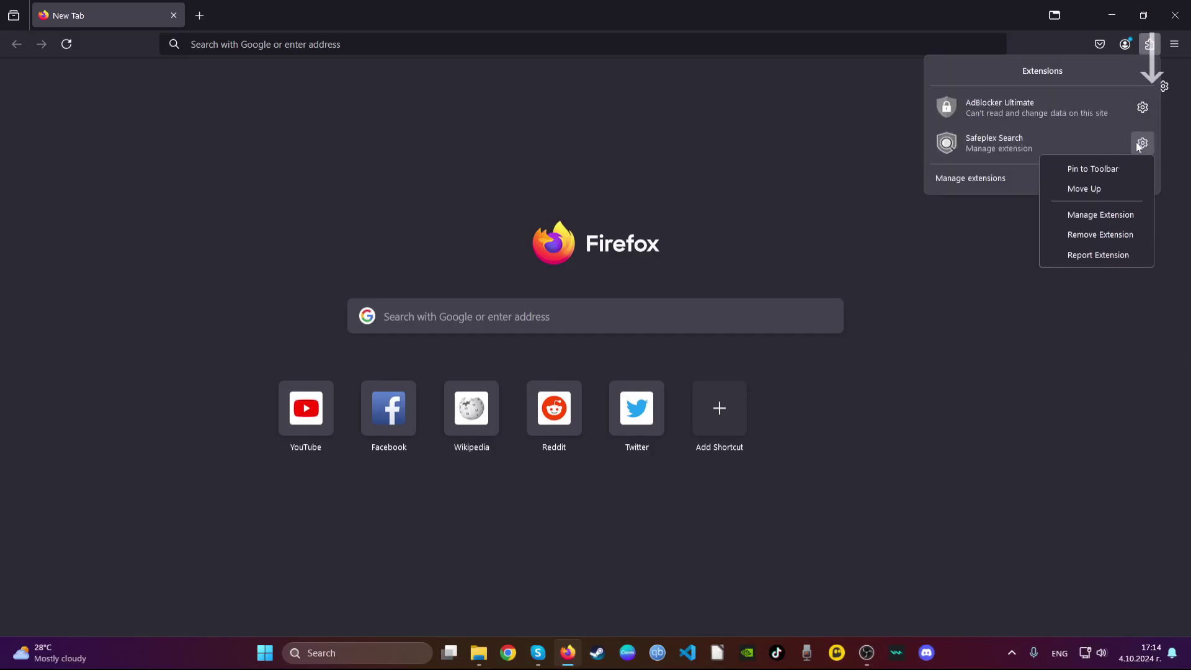
pyautogui.click(1097, 237)
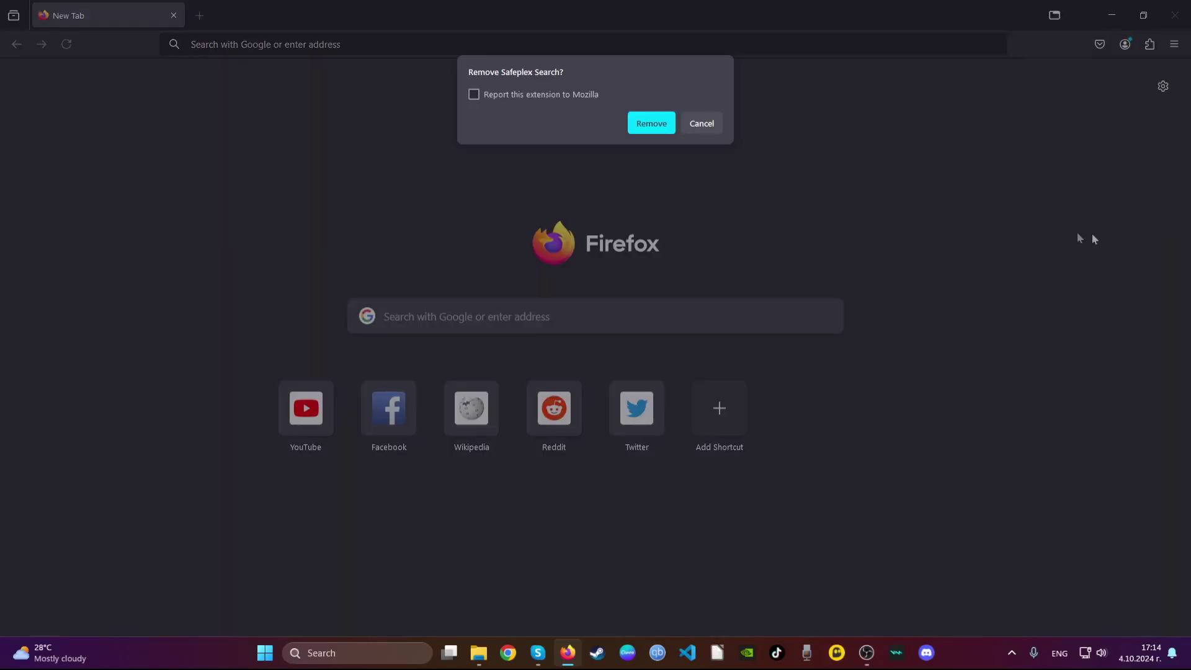
pyautogui.click(658, 129)
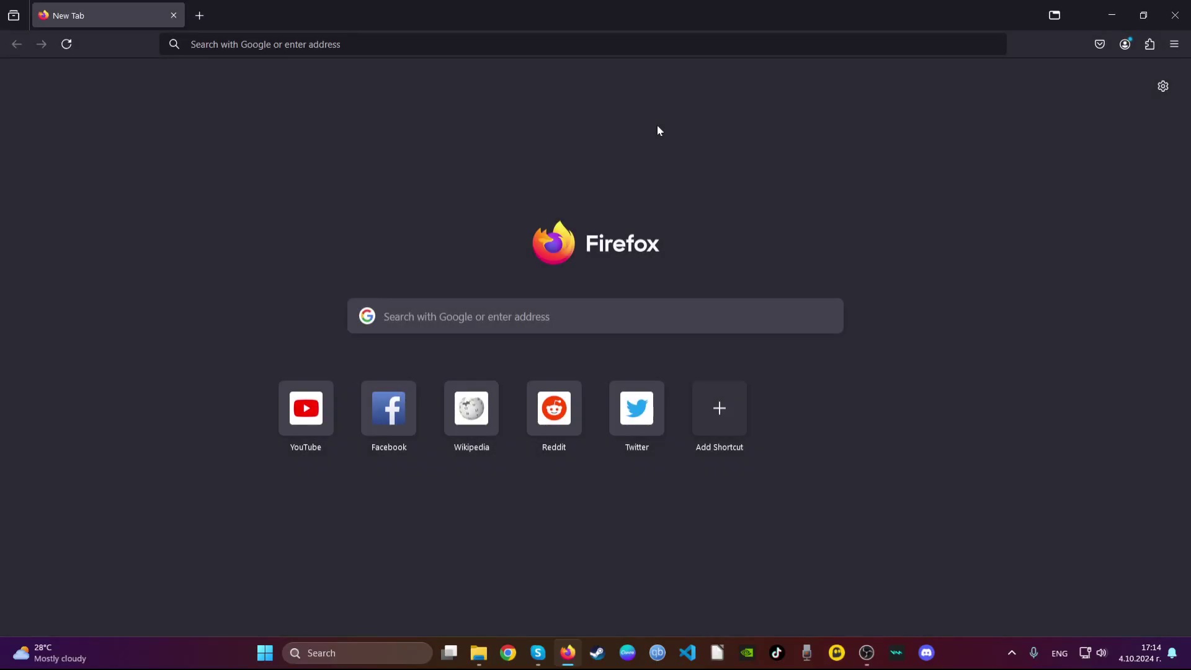
# Step: Go to about:support in Firefox's address bar
pyautogui.click(563, 44)
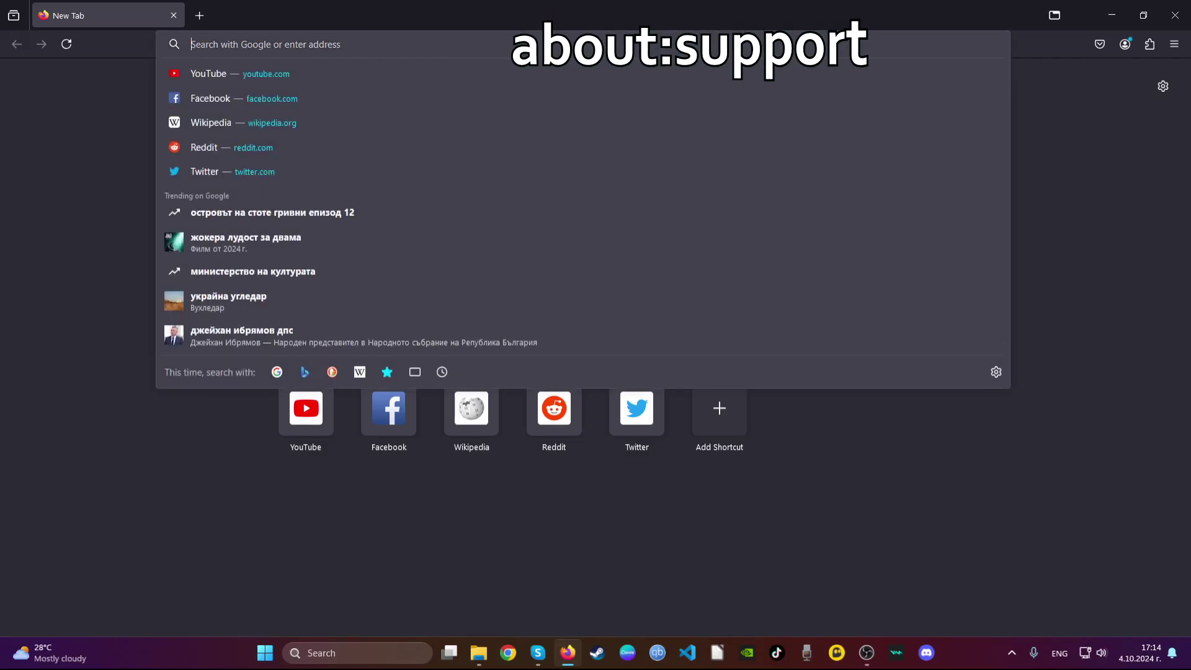
pyautogui.write('about')
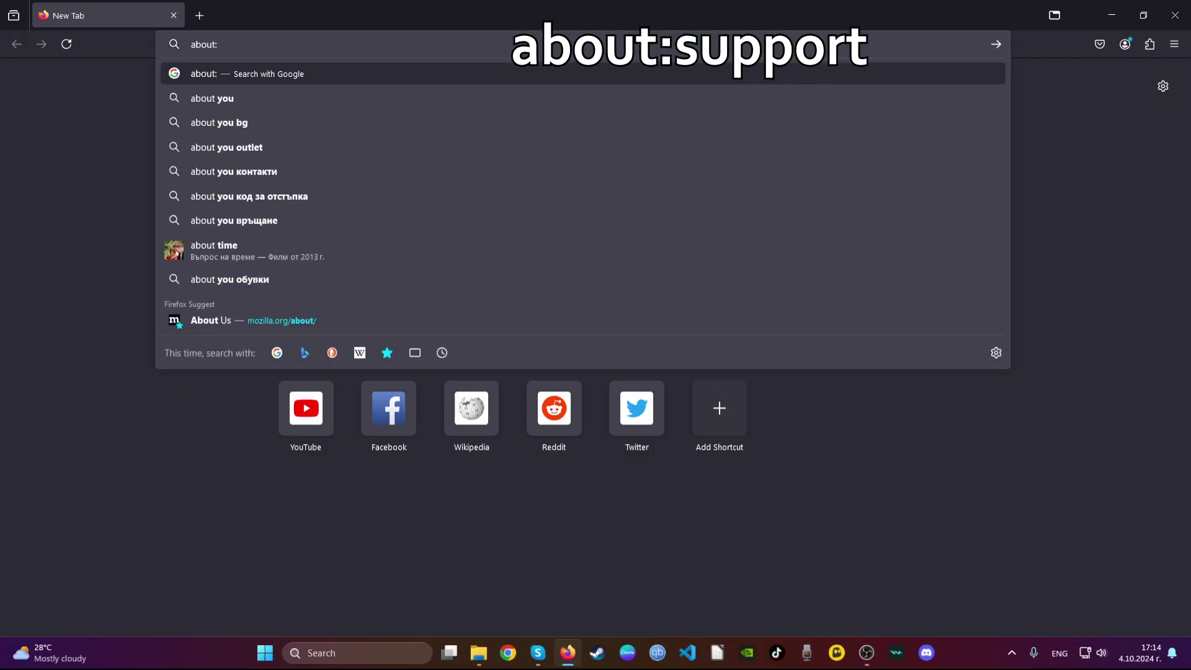
pyautogui.write(':support')
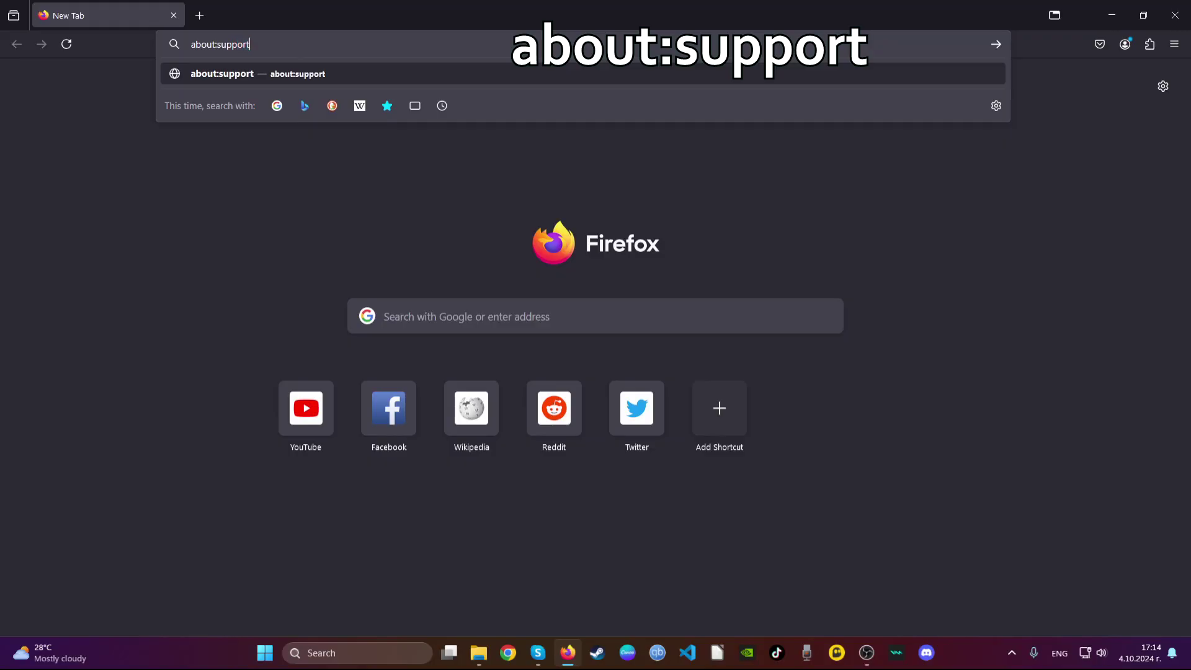
pyautogui.press('Return')
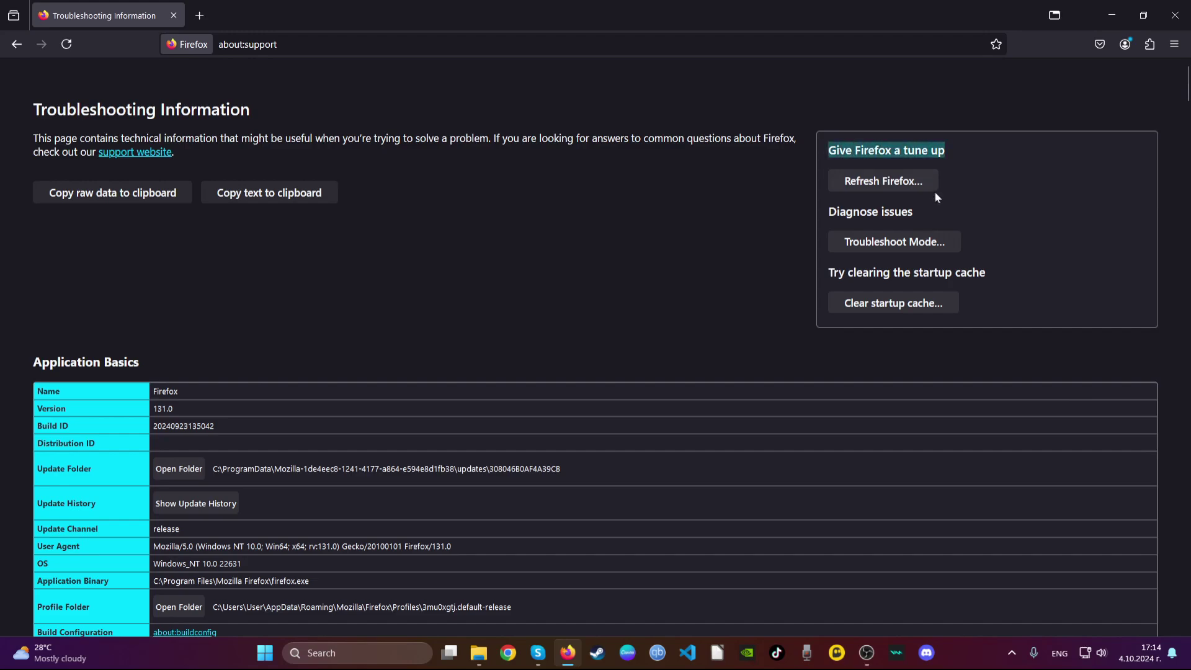
# Step: Refresh Firefox to defaults, dismiss the import summary, and recentre the restarted window
pyautogui.click(864, 184)
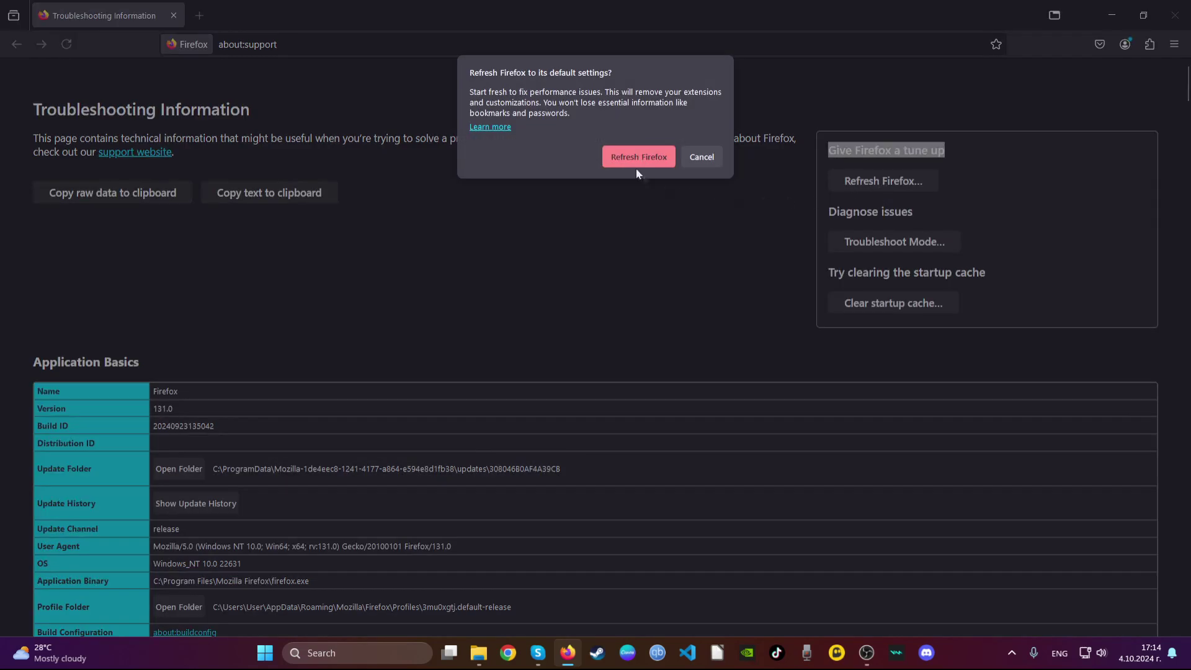
pyautogui.click(627, 157)
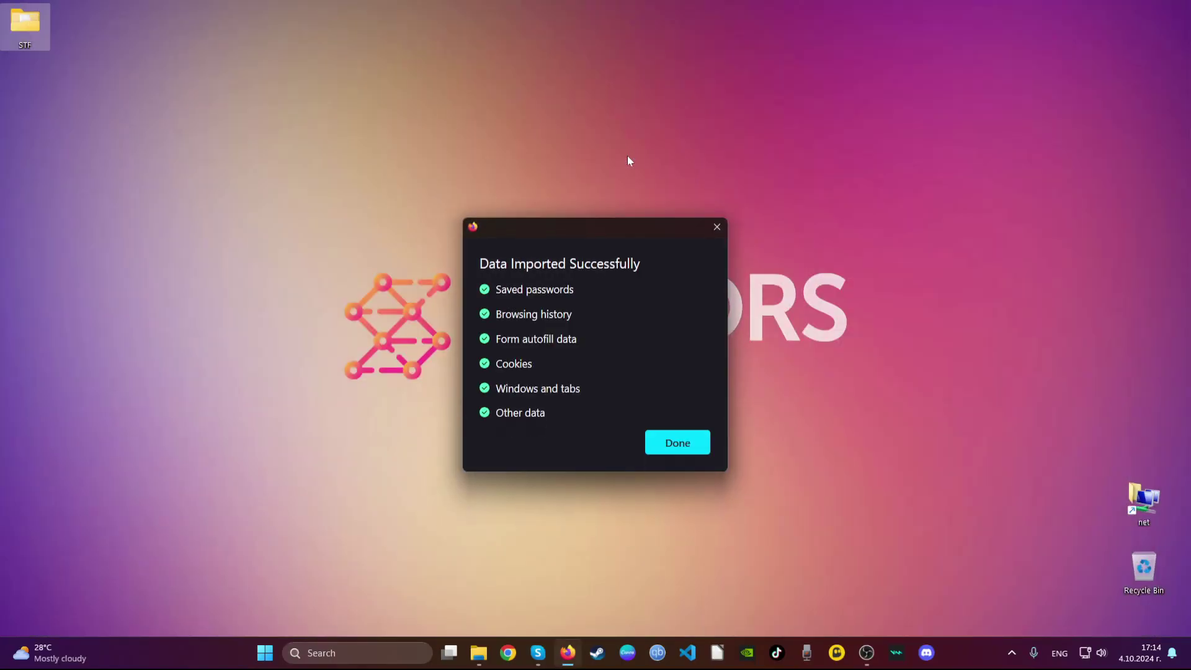
pyautogui.click(677, 444)
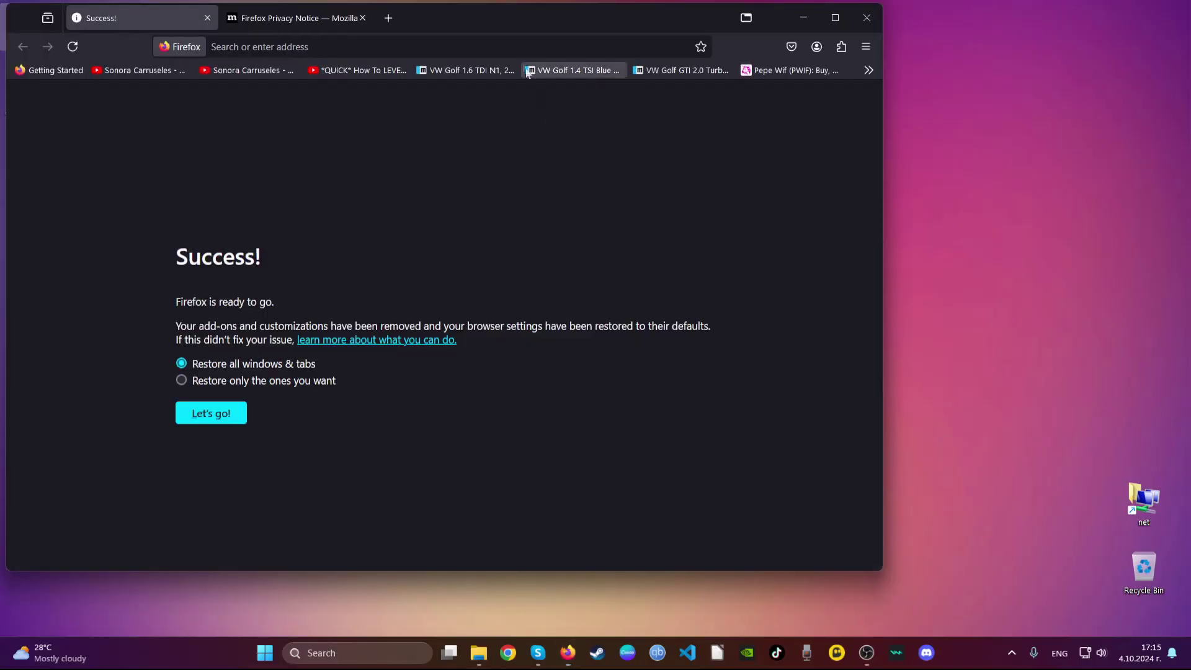
pyautogui.moveTo(656, 88); pyautogui.dragTo(717, 74)
pyautogui.moveTo(554, 431); pyautogui.dragTo(385, 307)
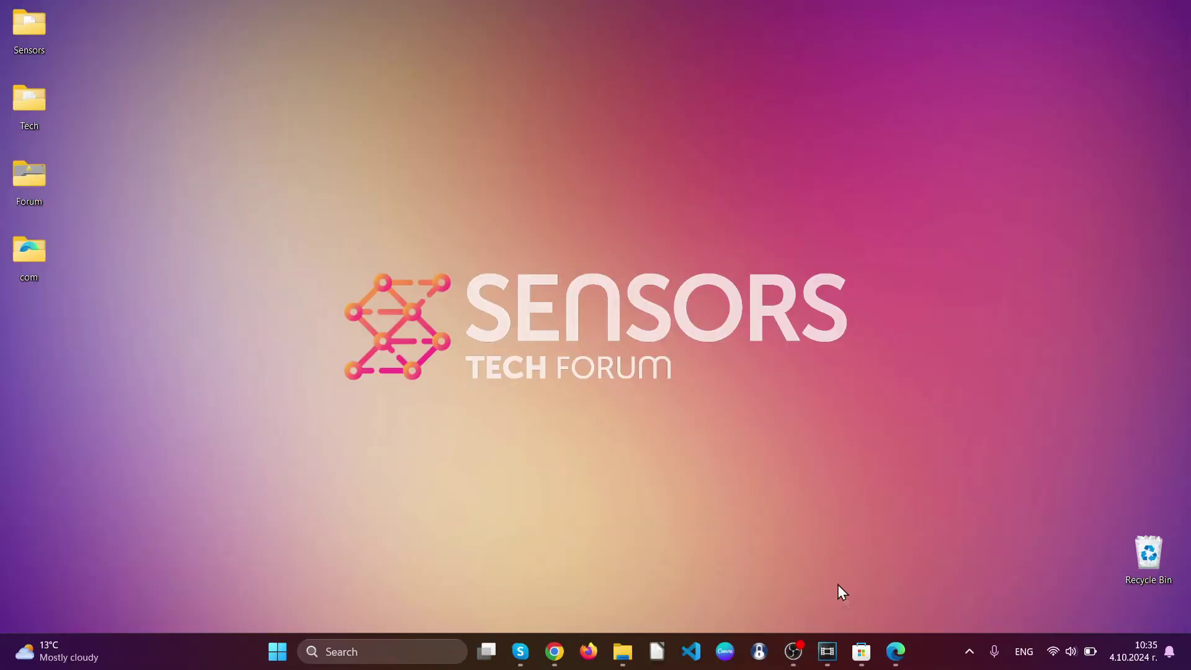
# Step: Restore Edge and remove its Search from Popup or ContextMenu extension
pyautogui.click(895, 664)
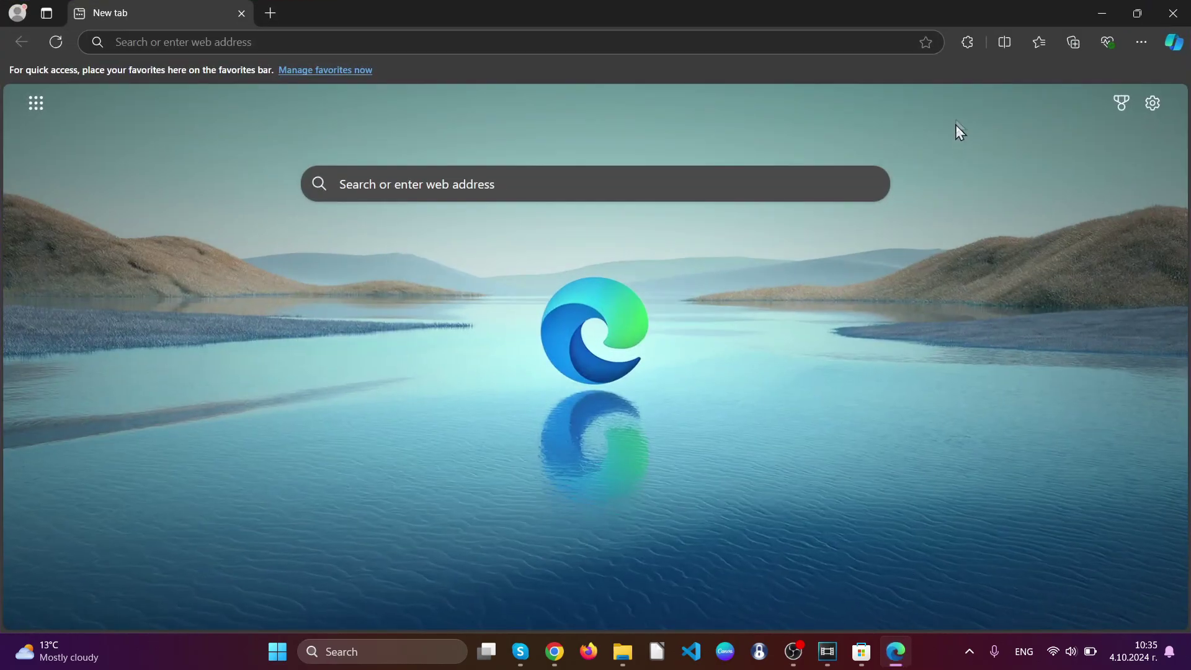
pyautogui.click(964, 42)
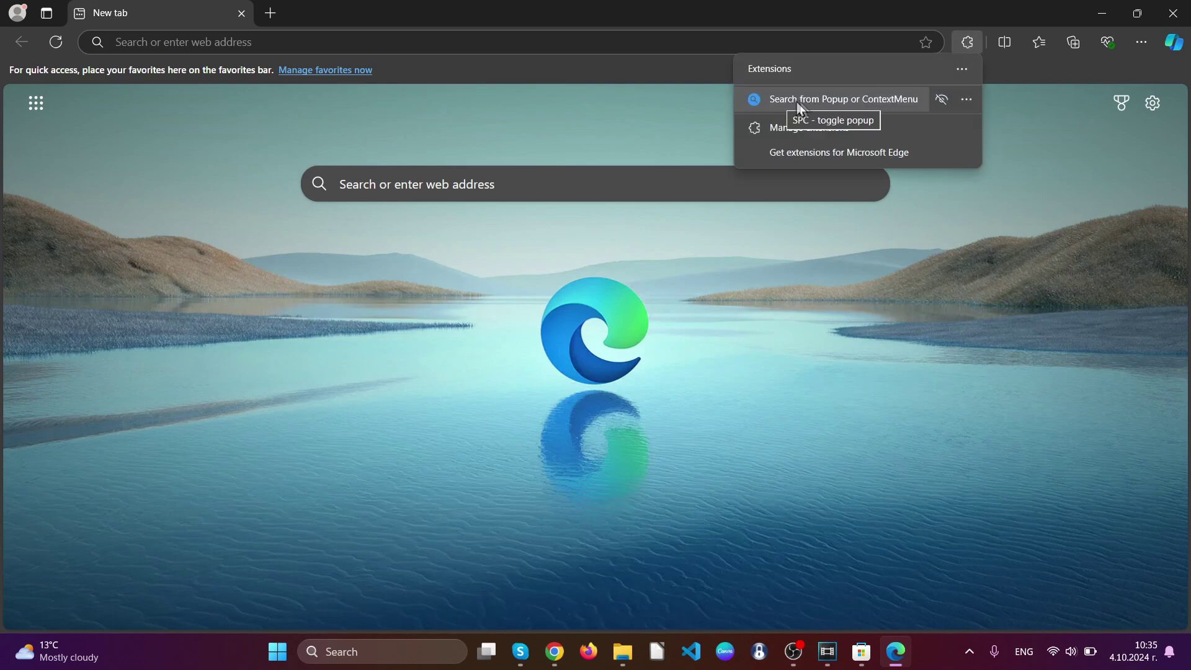
pyautogui.click(966, 99)
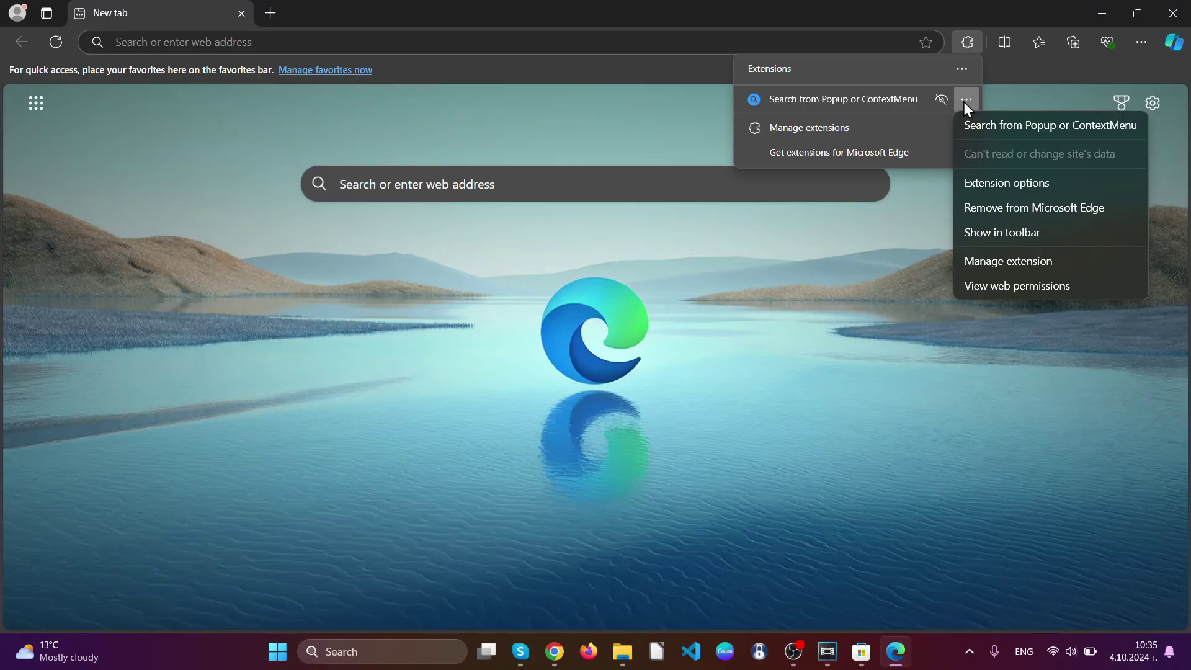
pyautogui.click(997, 207)
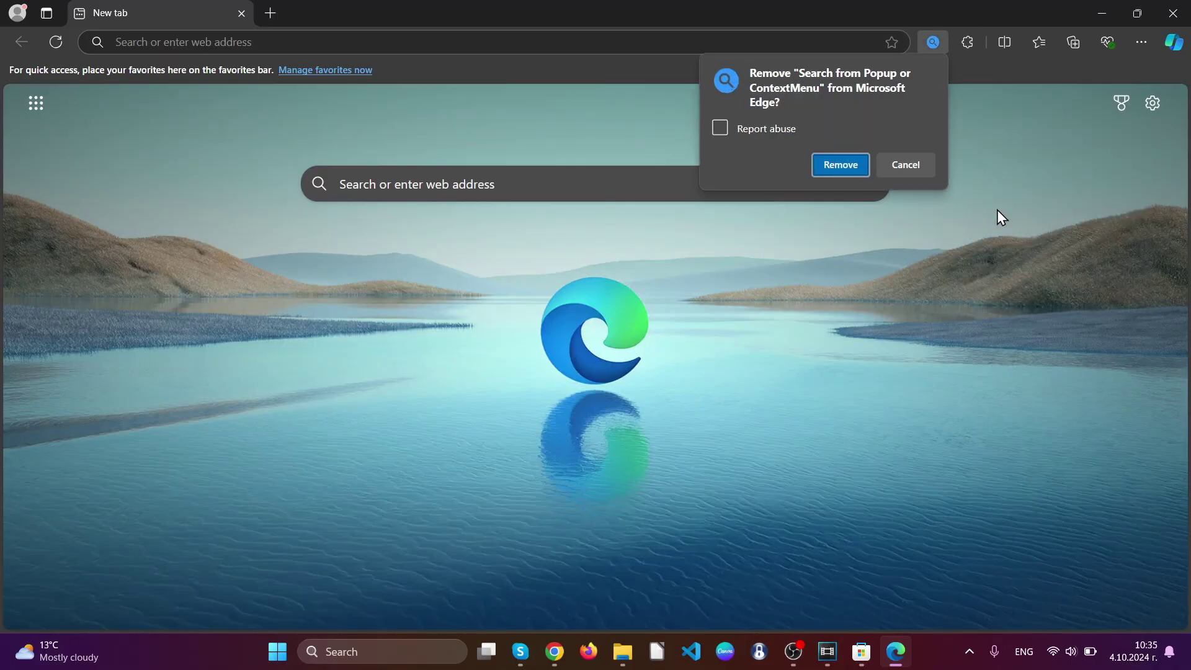
pyautogui.click(826, 164)
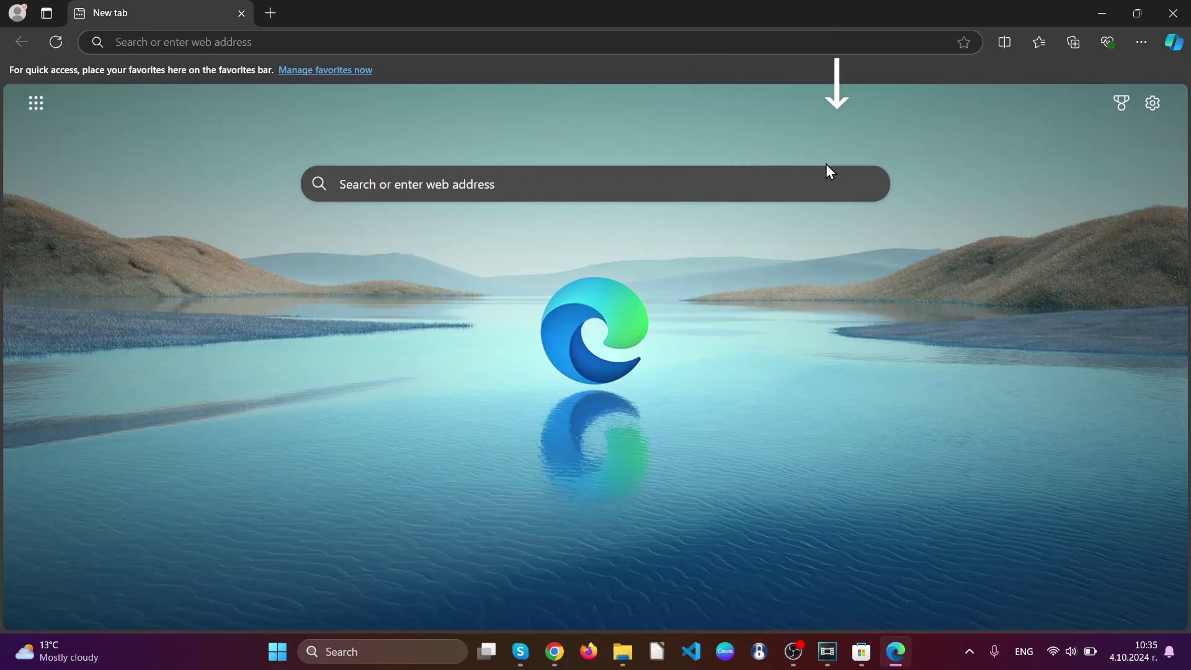
pyautogui.click(526, 40)
pyautogui.write('ed')
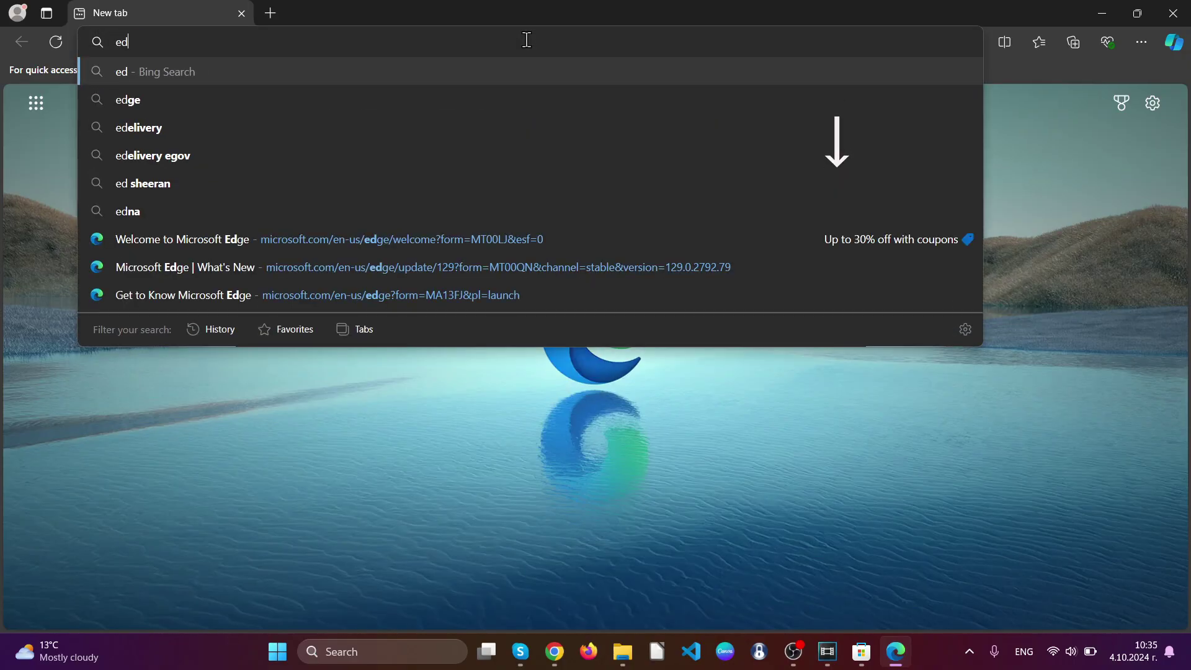
pyautogui.write('ge:')
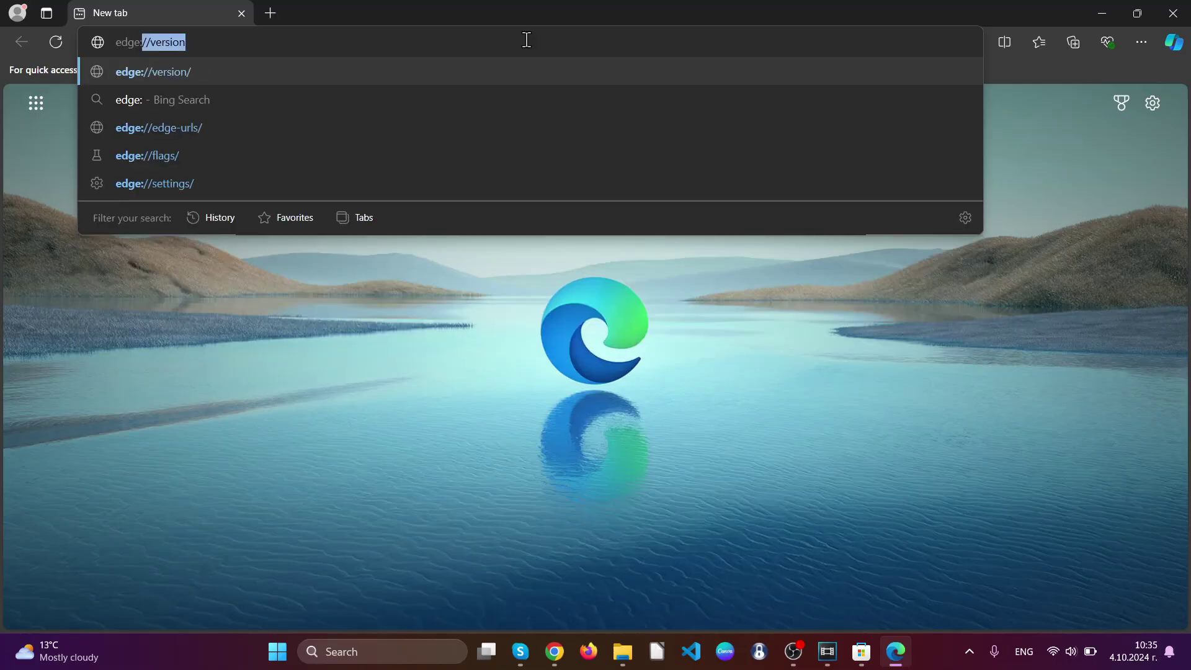
pyautogui.write('//settings/')
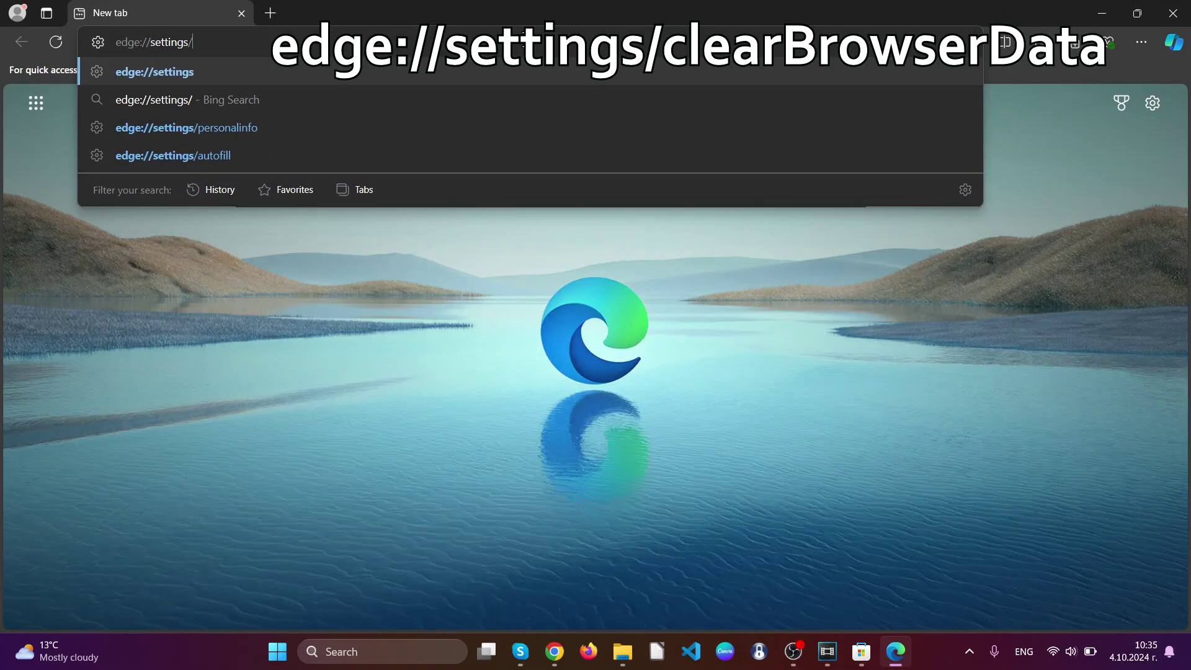
pyautogui.write('clearB')
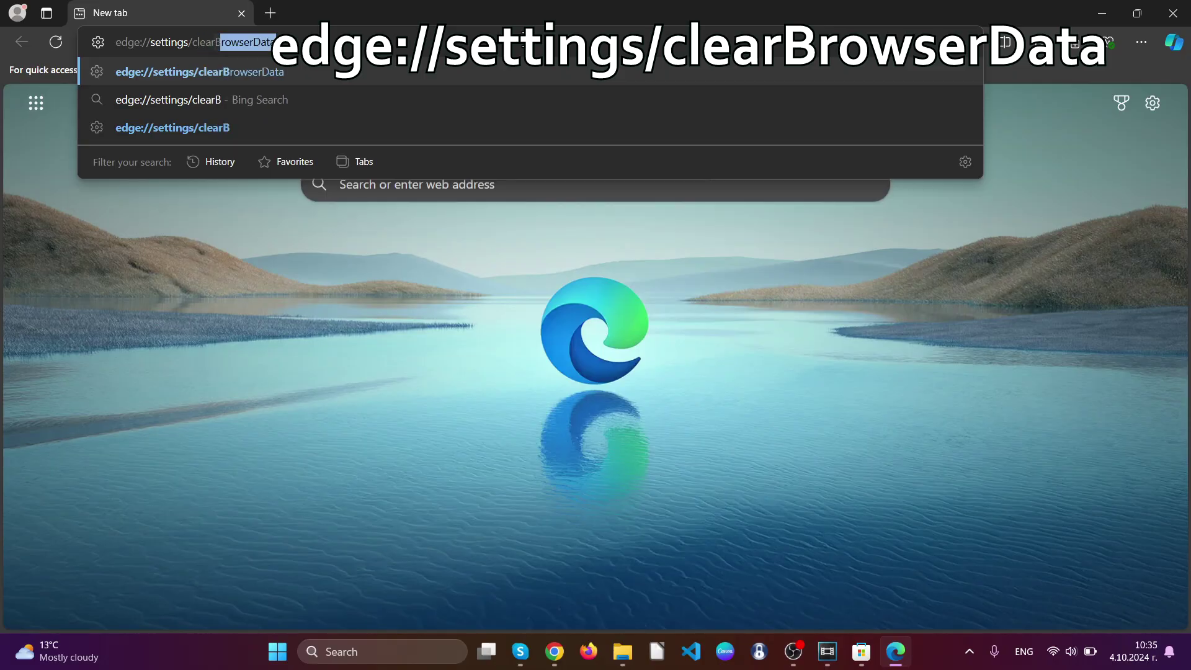
pyautogui.write('rowserData')
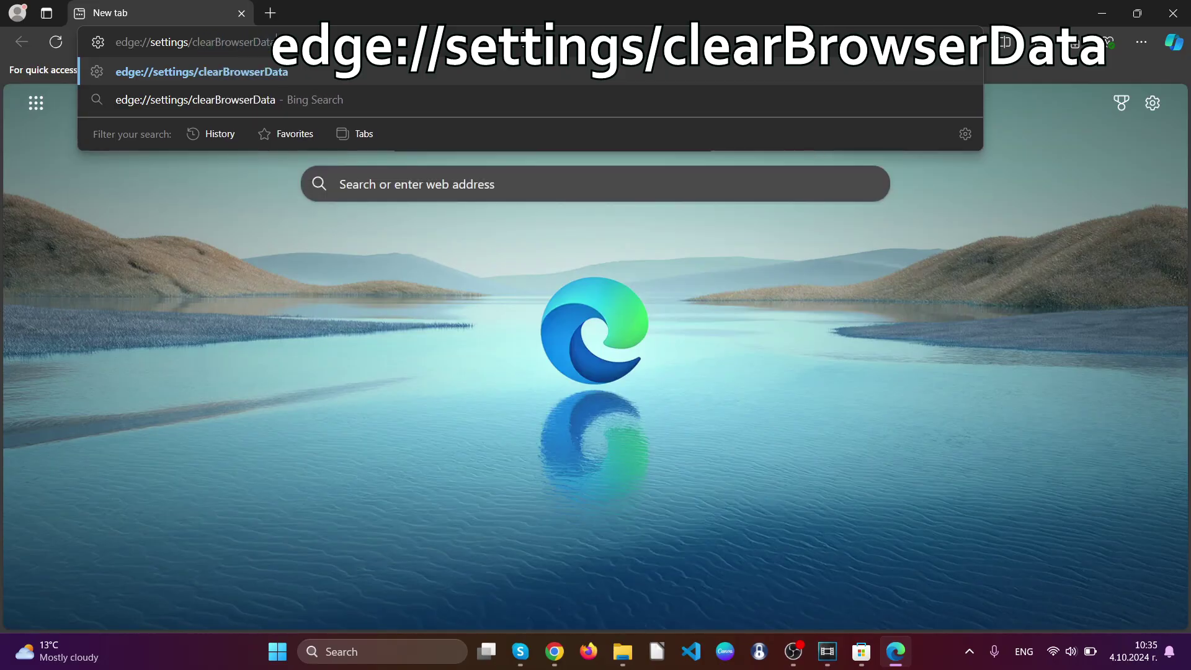
# Step: Load edge://settings/clearBrowserData to show Edge's Delete browsing data dialog
pyautogui.press('Return')
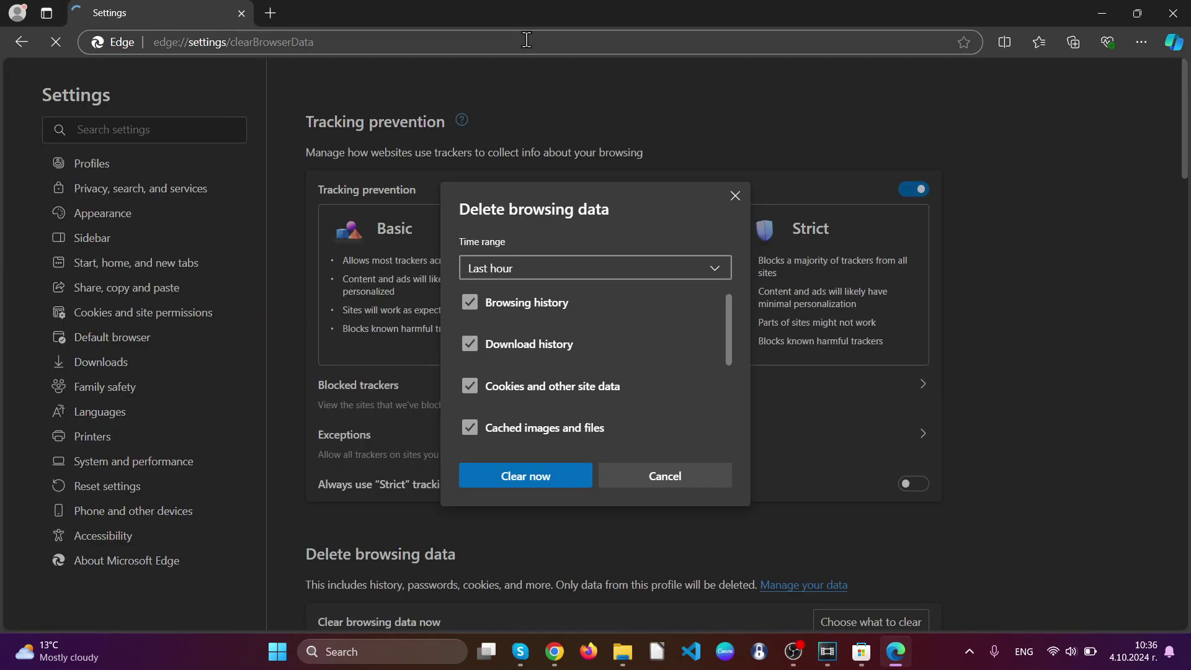
# Step: Clear Edge's all-time data, adding previous-version data, site permissions and autofill, then close Edge
pyautogui.click(545, 269)
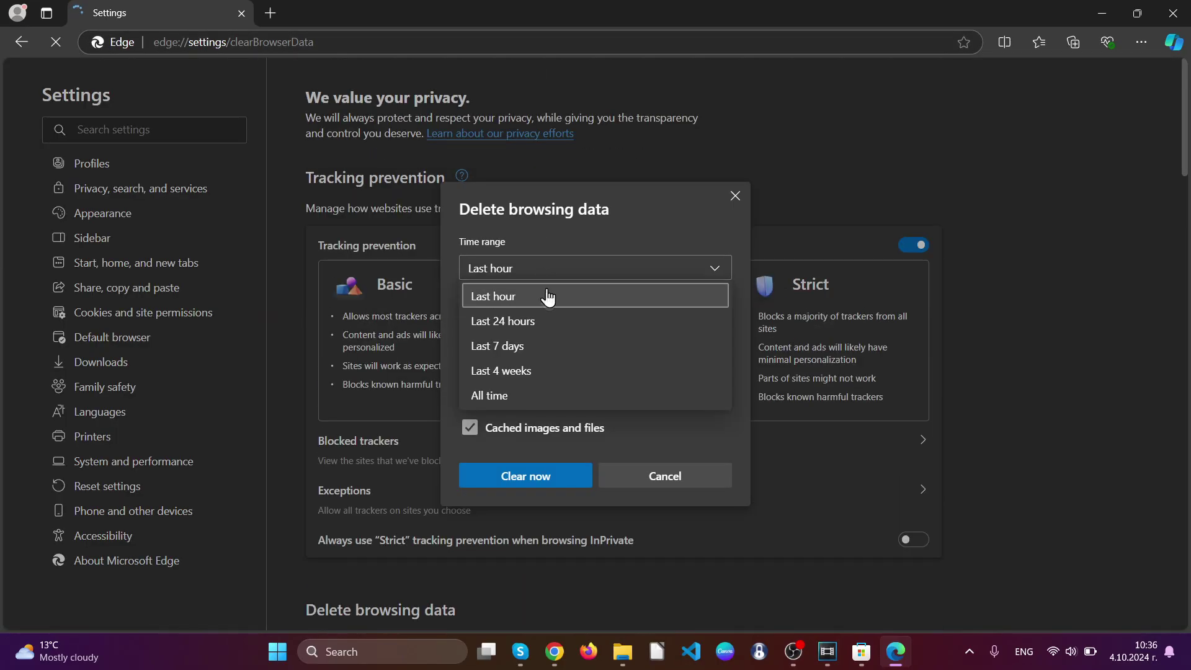
pyautogui.click(523, 397)
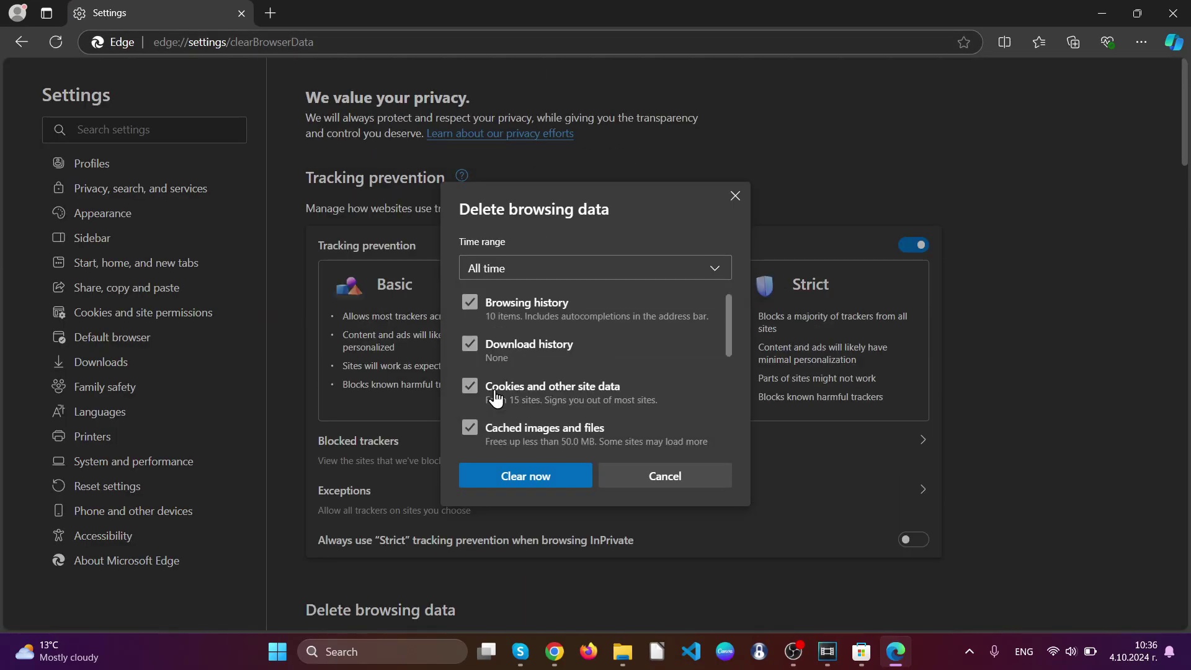
pyautogui.scroll(-2, 544, 362)
pyautogui.scroll(-1, 513, 356)
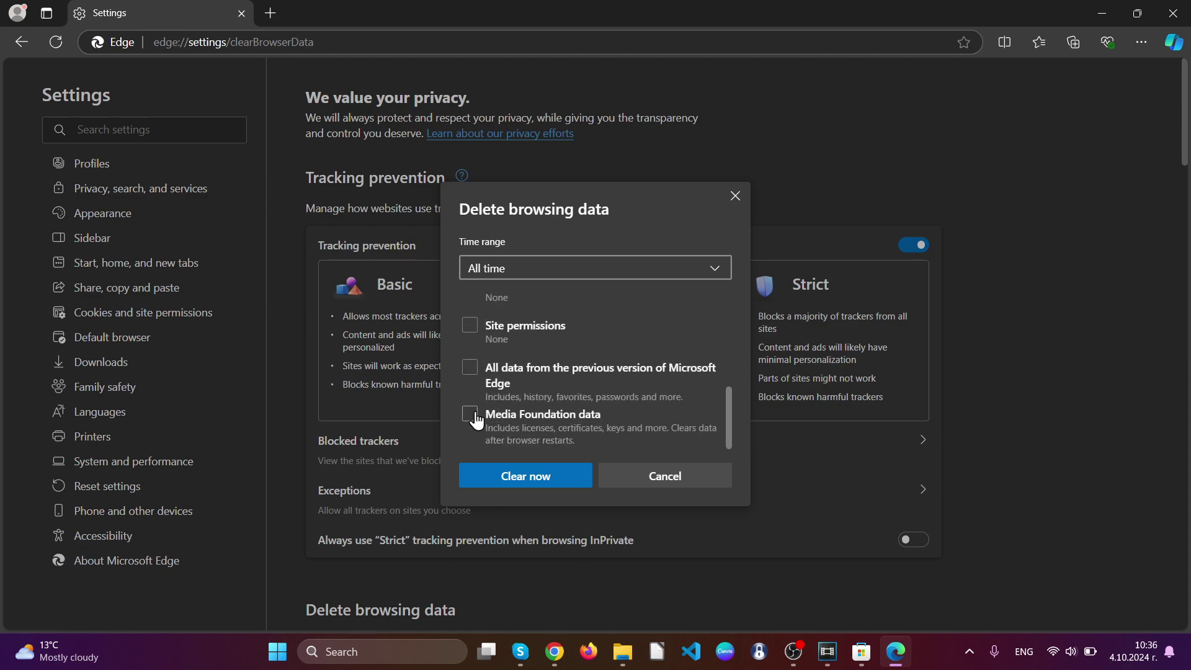
pyautogui.click(471, 370)
pyautogui.click(470, 327)
pyautogui.scroll(1, 476, 387)
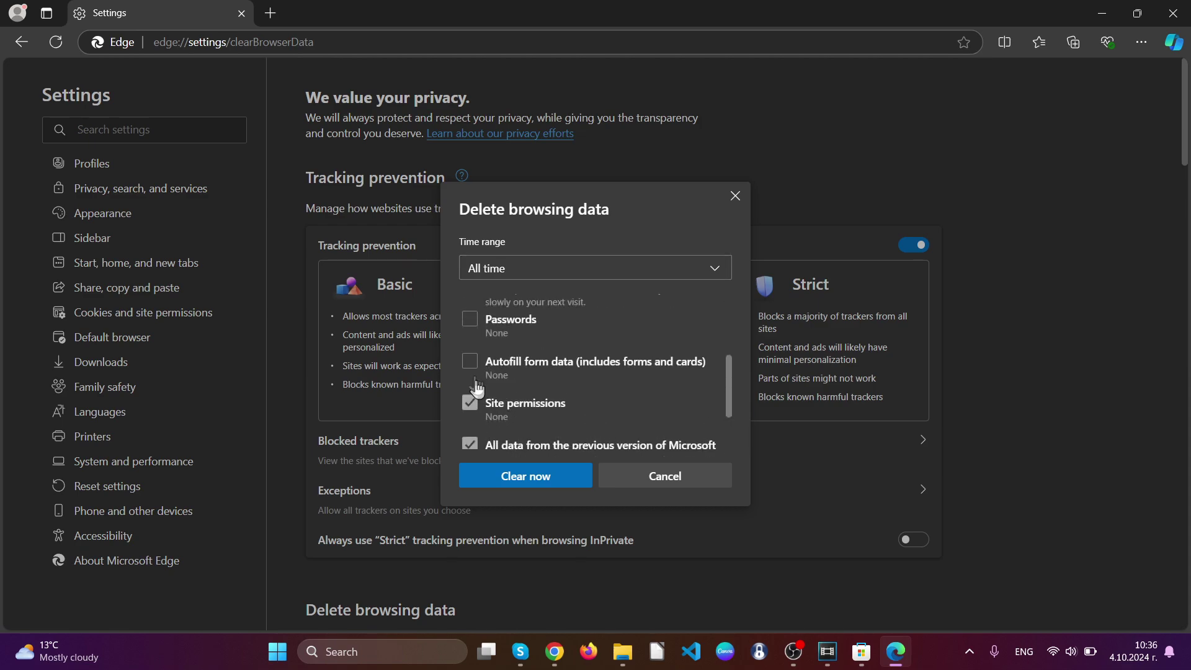
pyautogui.click(470, 367)
pyautogui.scroll(2, 472, 382)
pyautogui.scroll(-1, 468, 392)
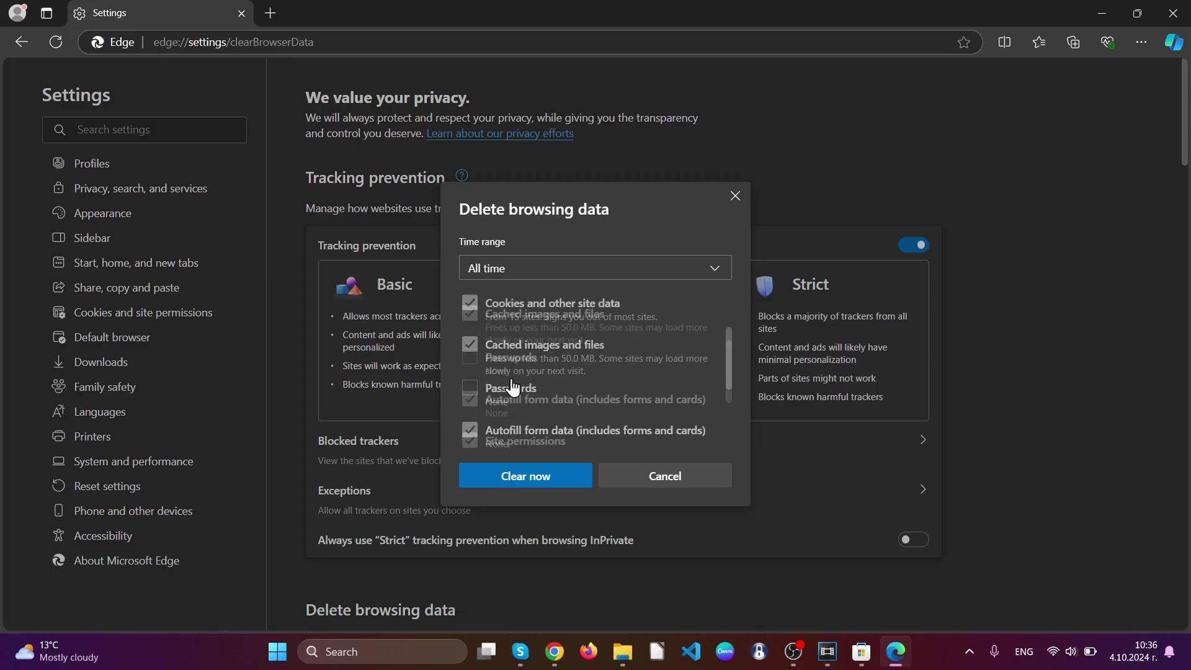
pyautogui.scroll(-2, 494, 389)
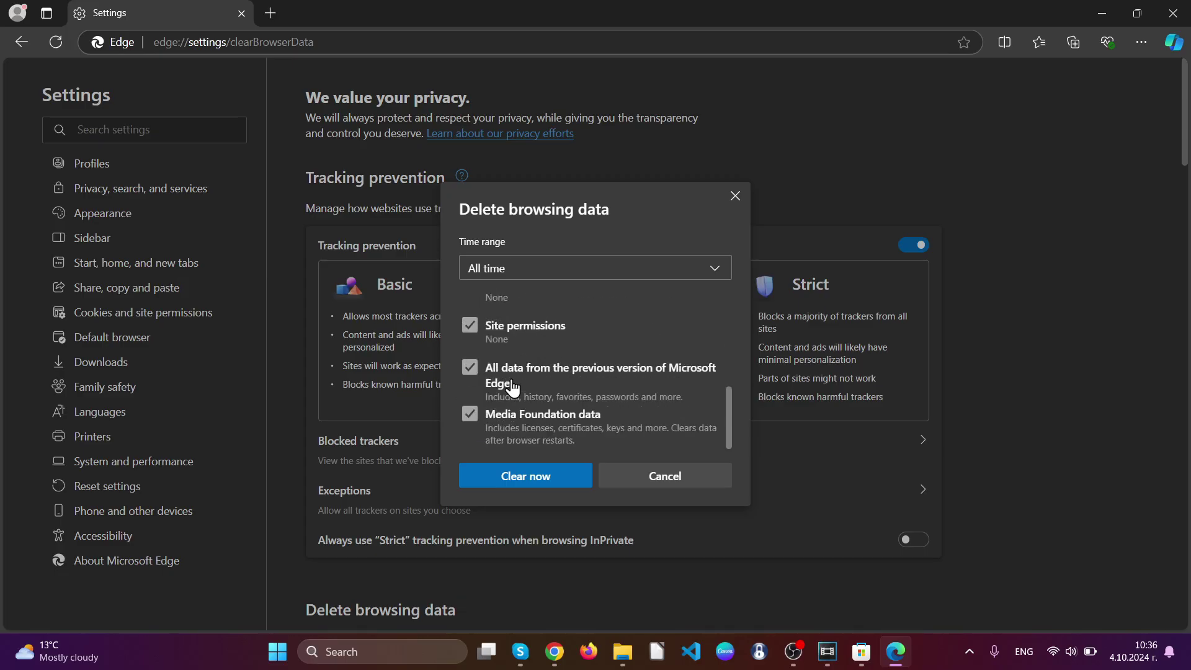
pyautogui.click(528, 480)
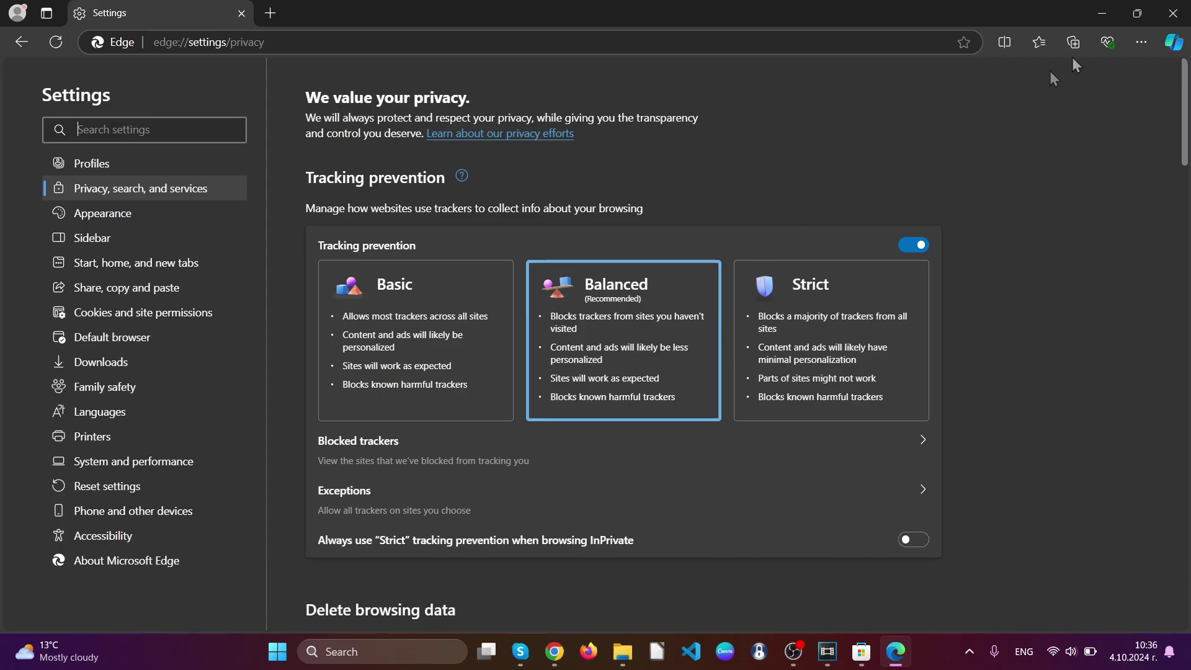
pyautogui.click(1172, 13)
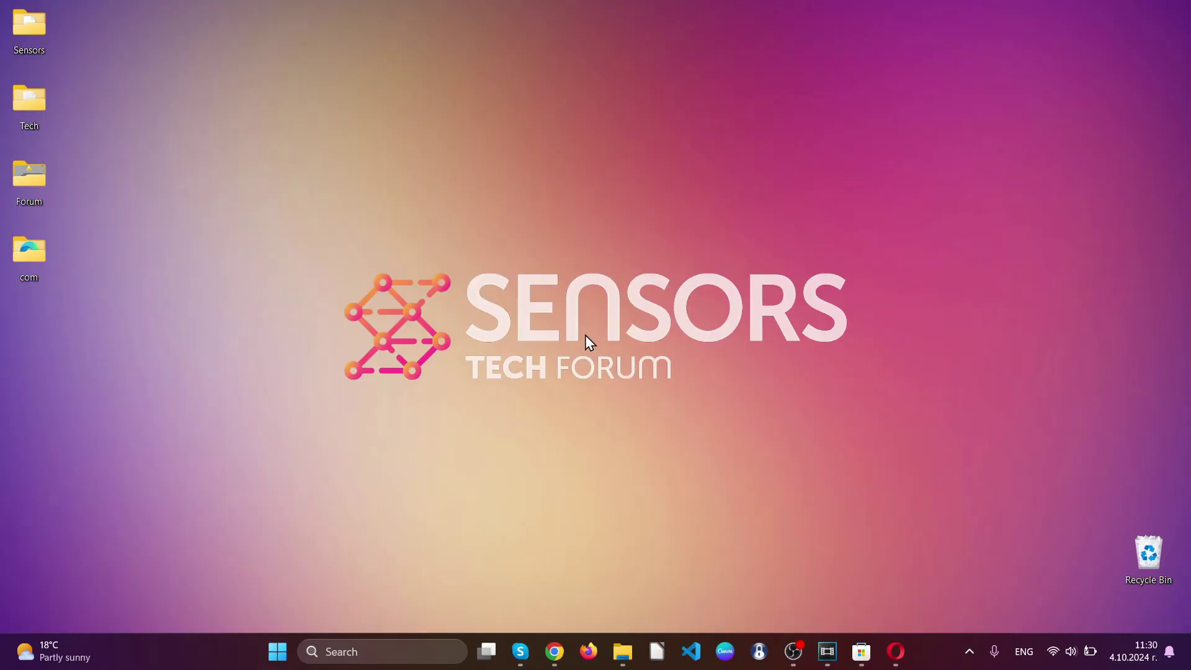
# Step: Launch Opera, remove its Search all Tabs extension, and dismiss the feedback page
pyautogui.click(897, 651)
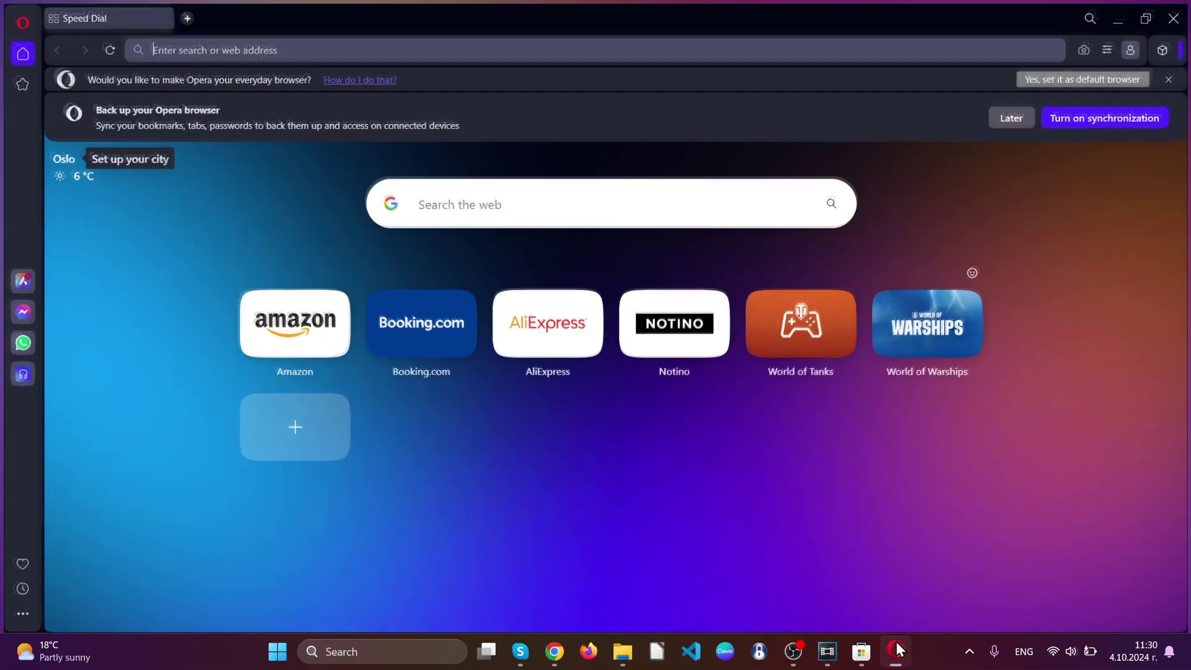
pyautogui.click(1167, 48)
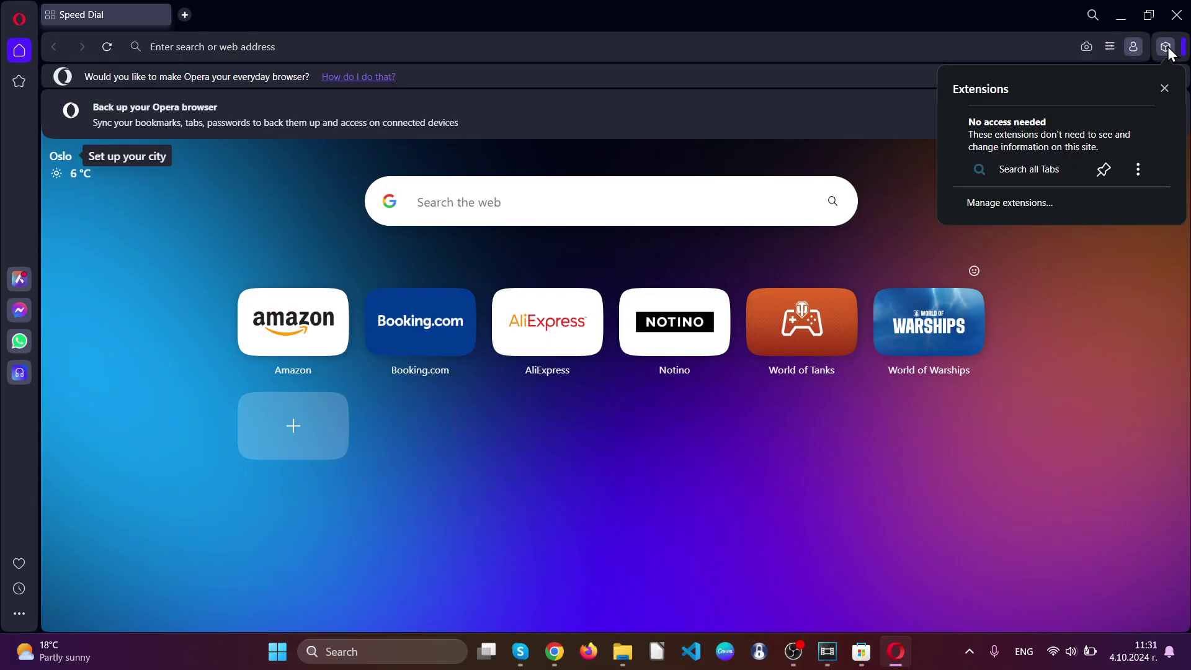
pyautogui.click(1136, 174)
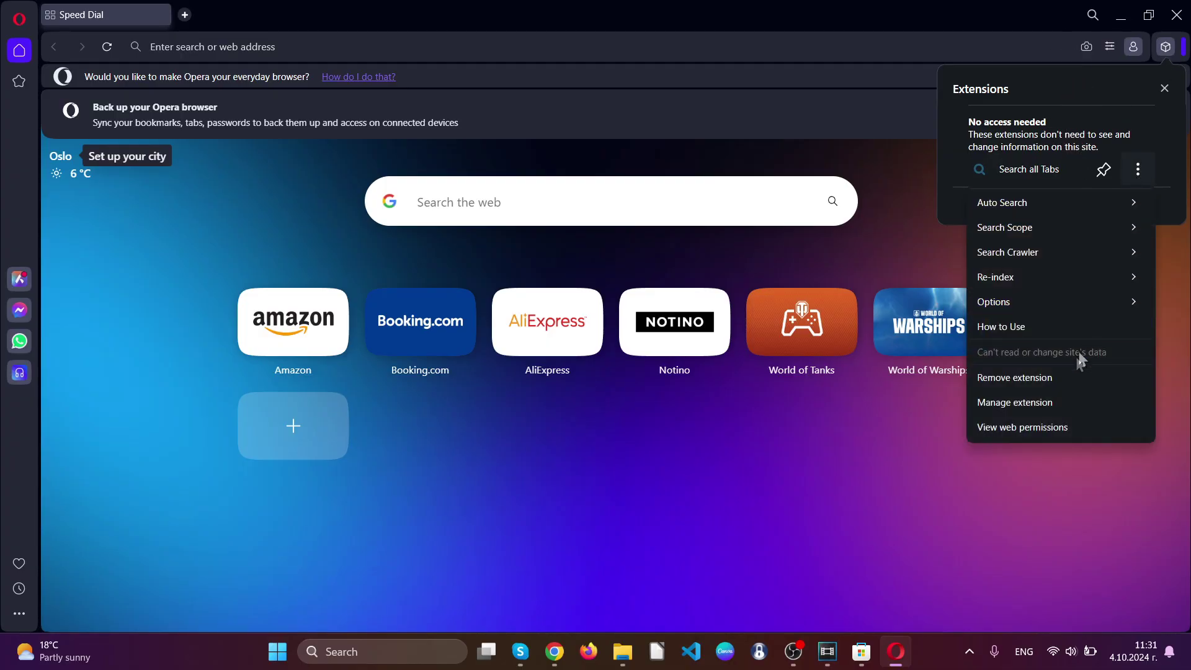
pyautogui.click(1070, 378)
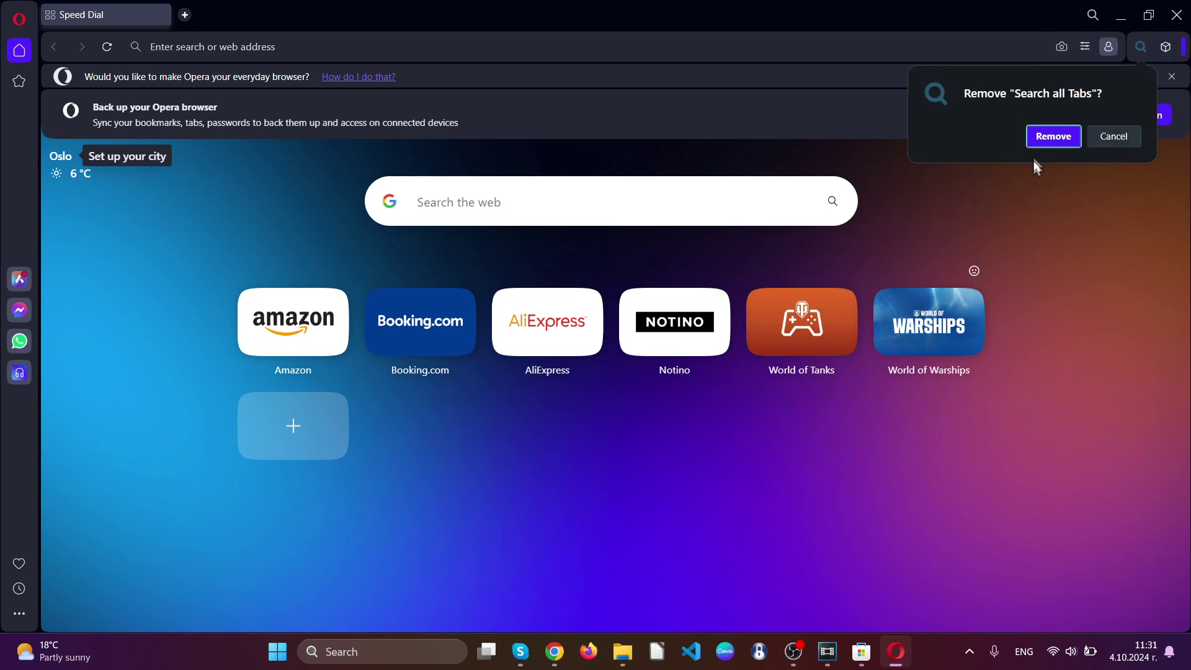
pyautogui.click(1037, 143)
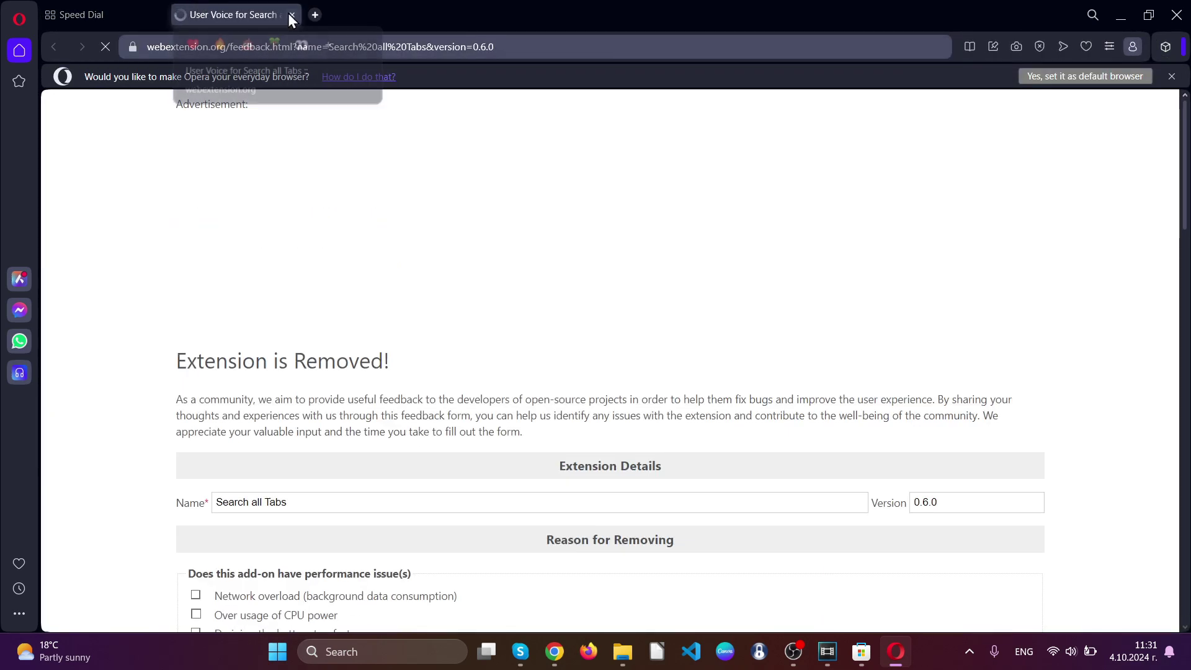
pyautogui.click(290, 15)
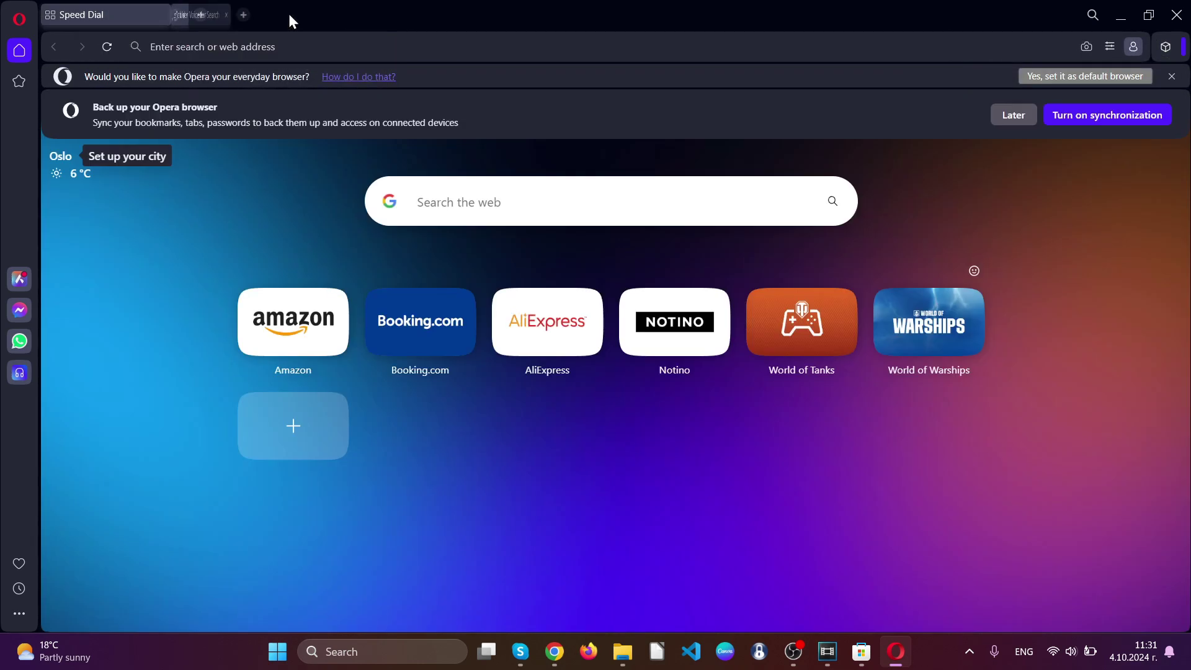
# Step: Reach Delete browsing data via opera://settings under Privacy & security
pyautogui.click(260, 46)
pyautogui.write('o')
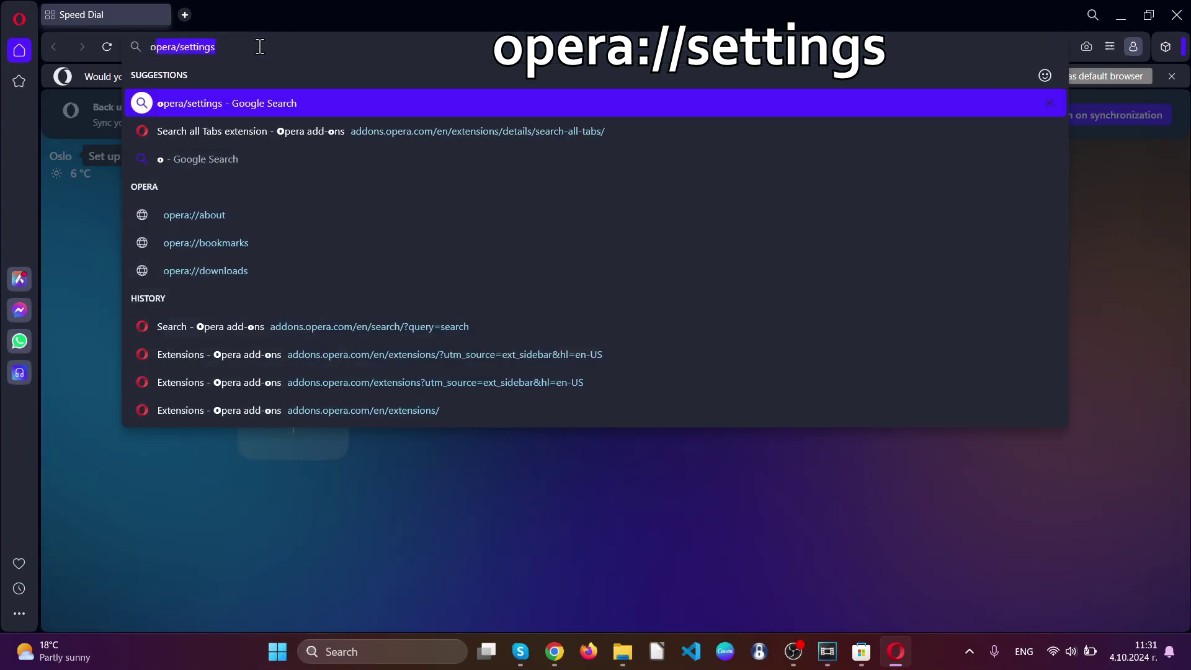
pyautogui.write('pera://')
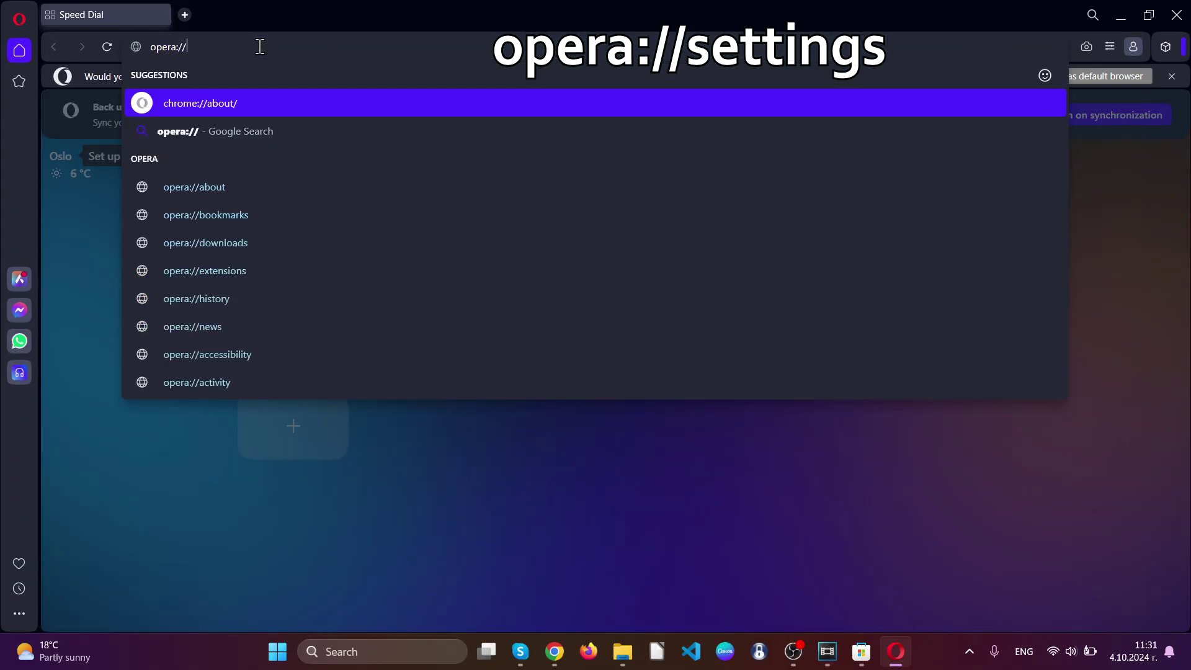
pyautogui.write('settings')
pyautogui.press('Return')
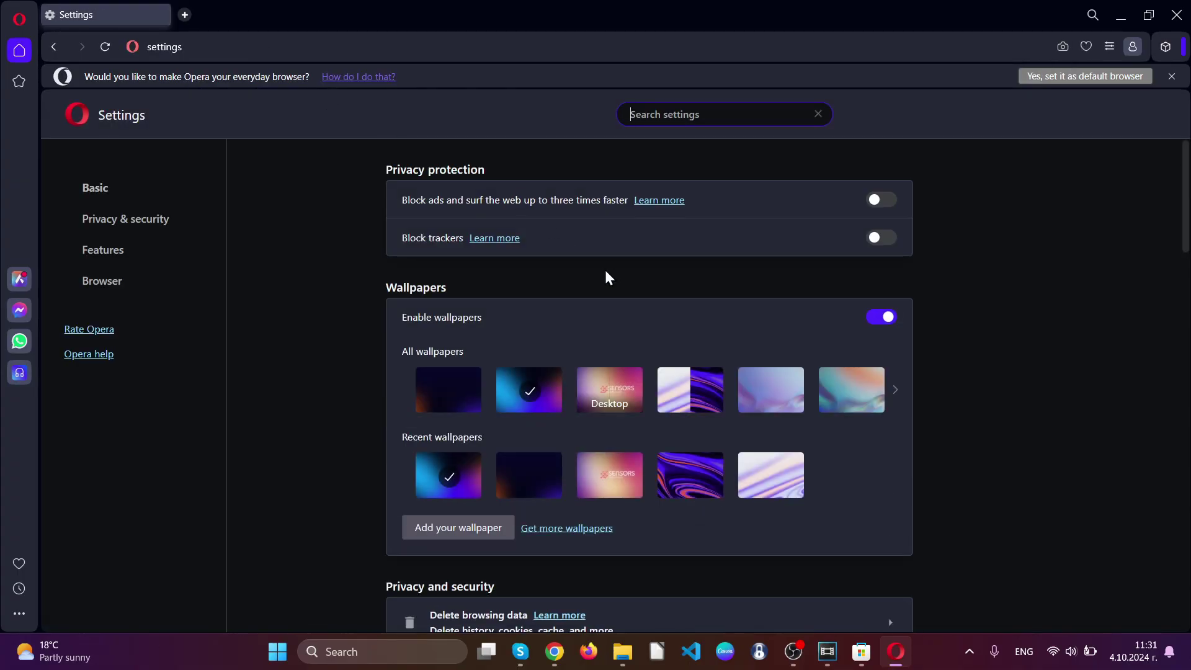
pyautogui.click(115, 224)
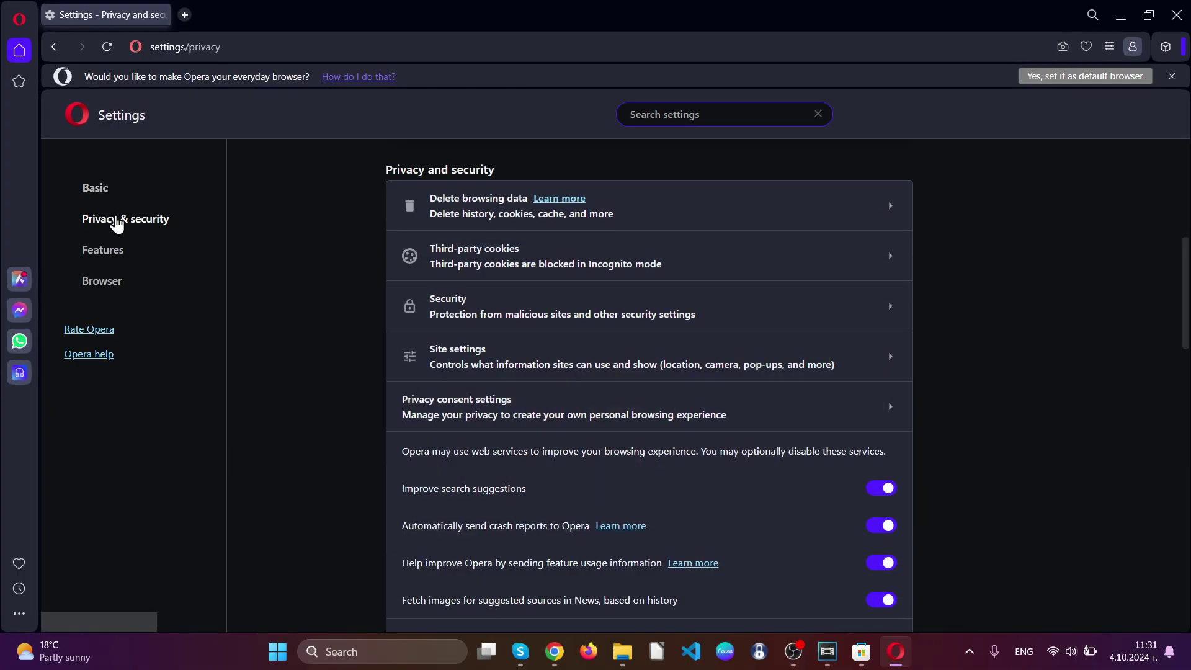
pyautogui.click(461, 208)
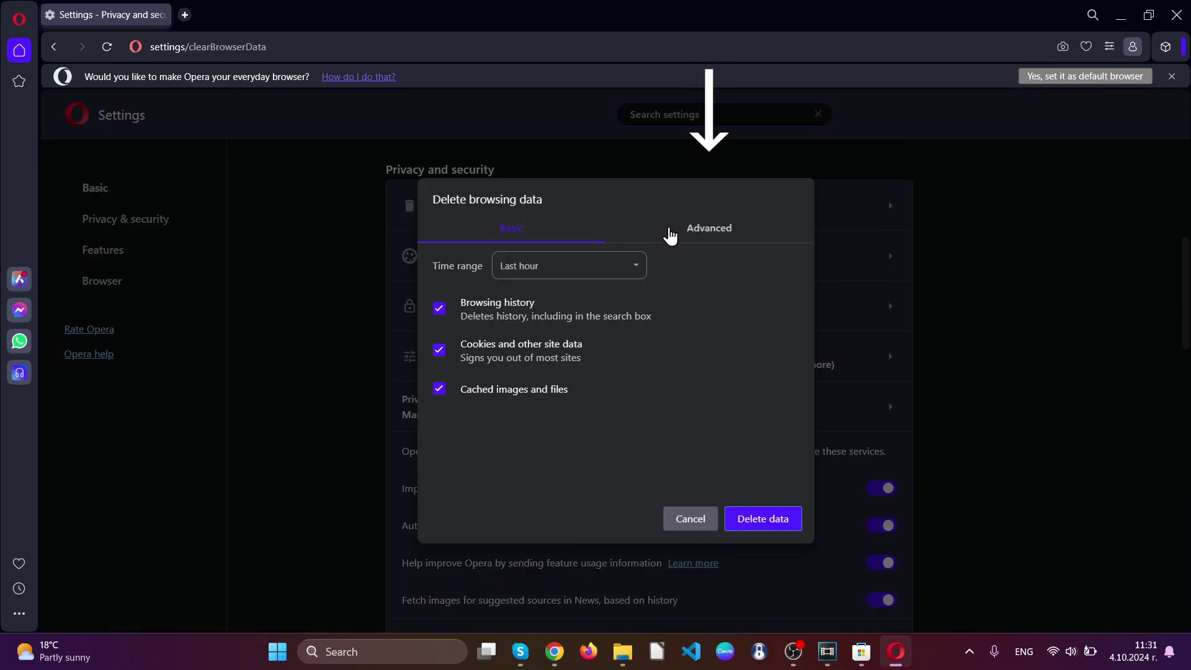
# Step: Delete Opera's browsing data for All time using the Advanced options
pyautogui.click(702, 233)
pyautogui.click(606, 268)
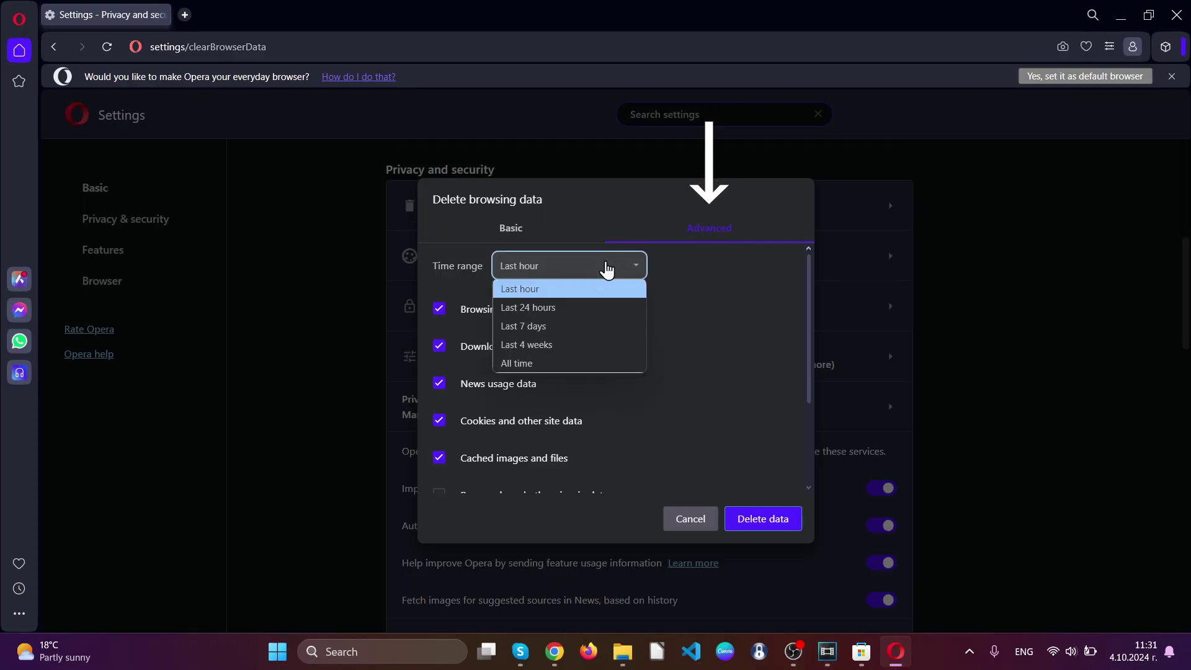
pyautogui.click(569, 362)
pyautogui.scroll(-3, 566, 358)
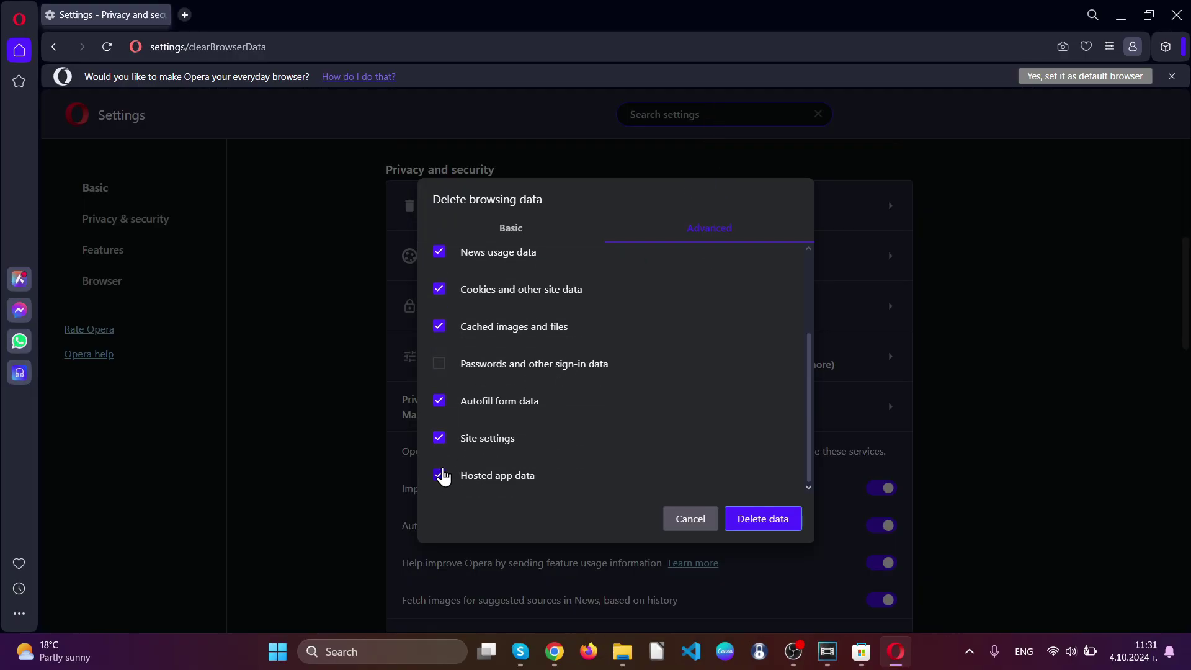
pyautogui.click(763, 519)
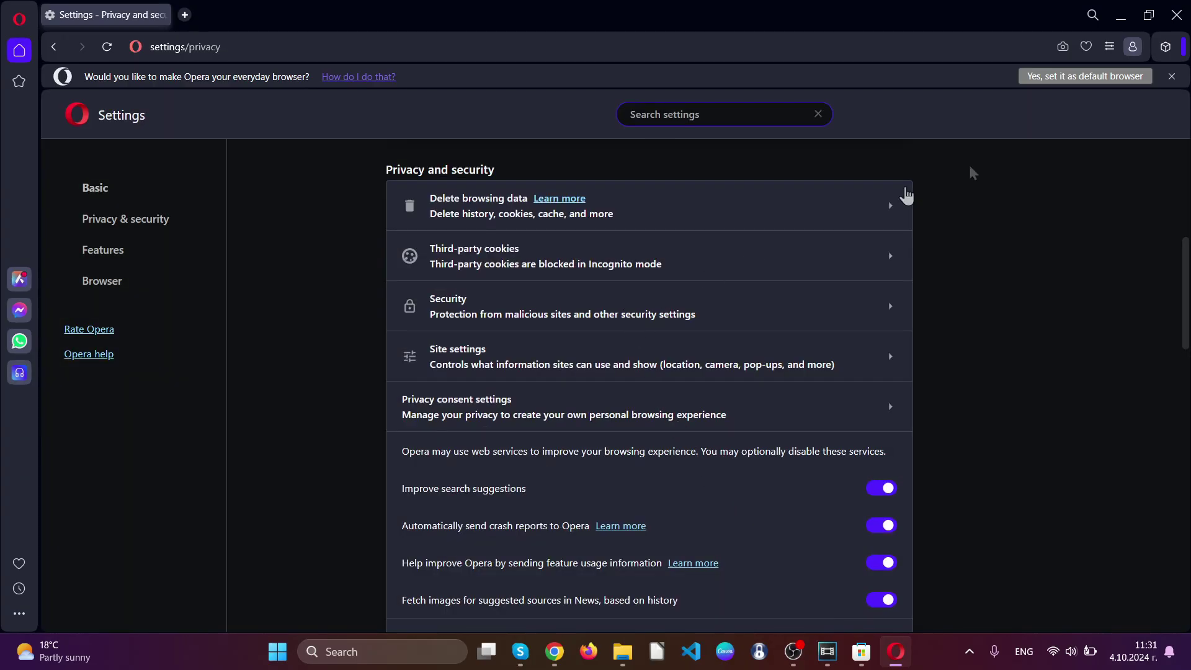
# Step: Close the Opera window, returning to the Windows desktop
pyautogui.click(1177, 15)
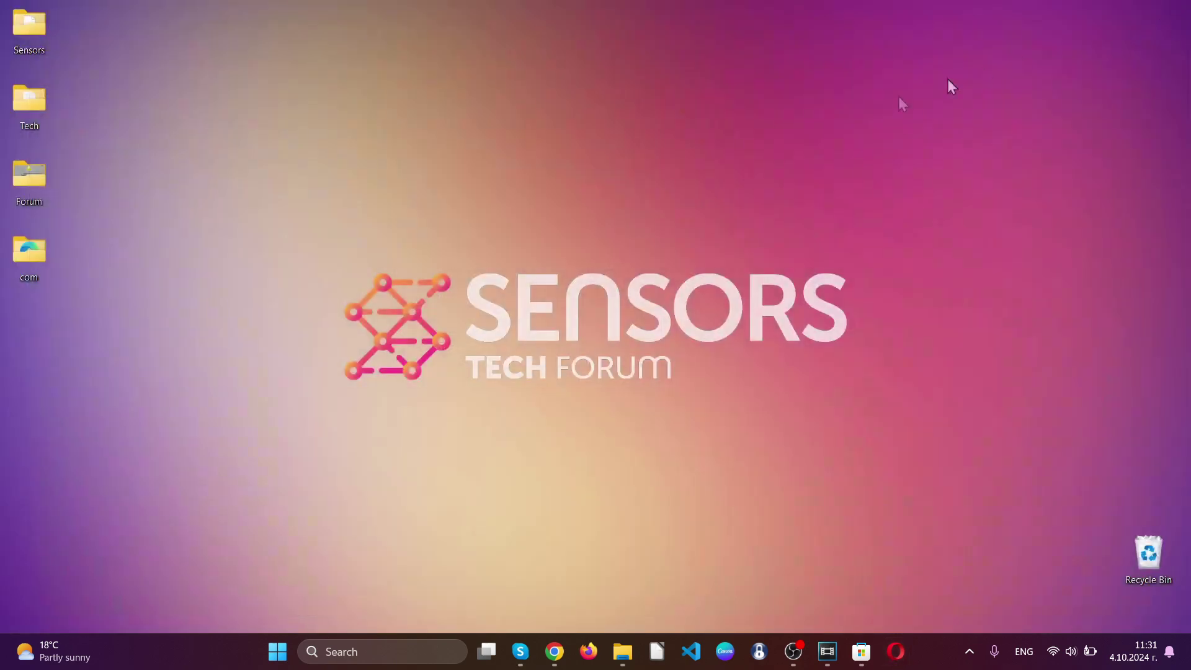